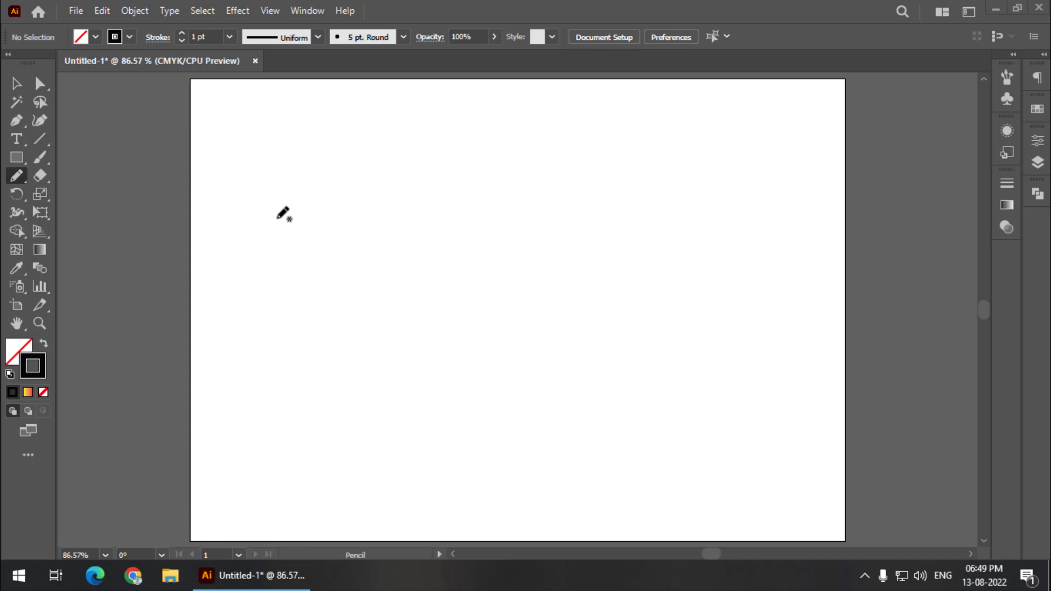
# Set the Pencil tool's fidelity to fully Smooth and draw a large looping cursive letter L on the artboard
pyautogui.moveTo(21, 180); pyautogui.dragTo(64, 197)
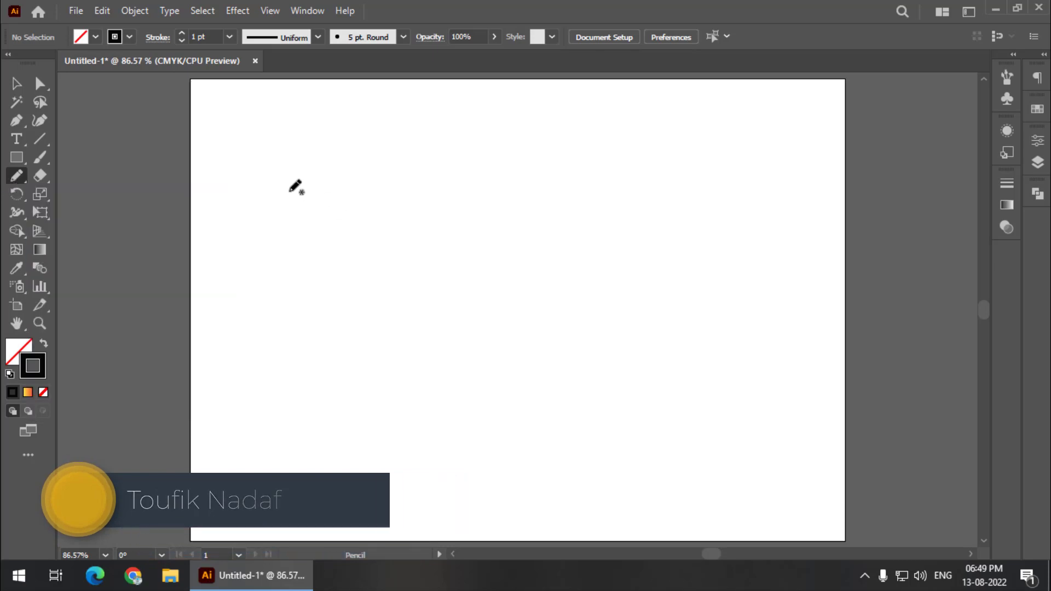
pyautogui.doubleClick(15, 178)
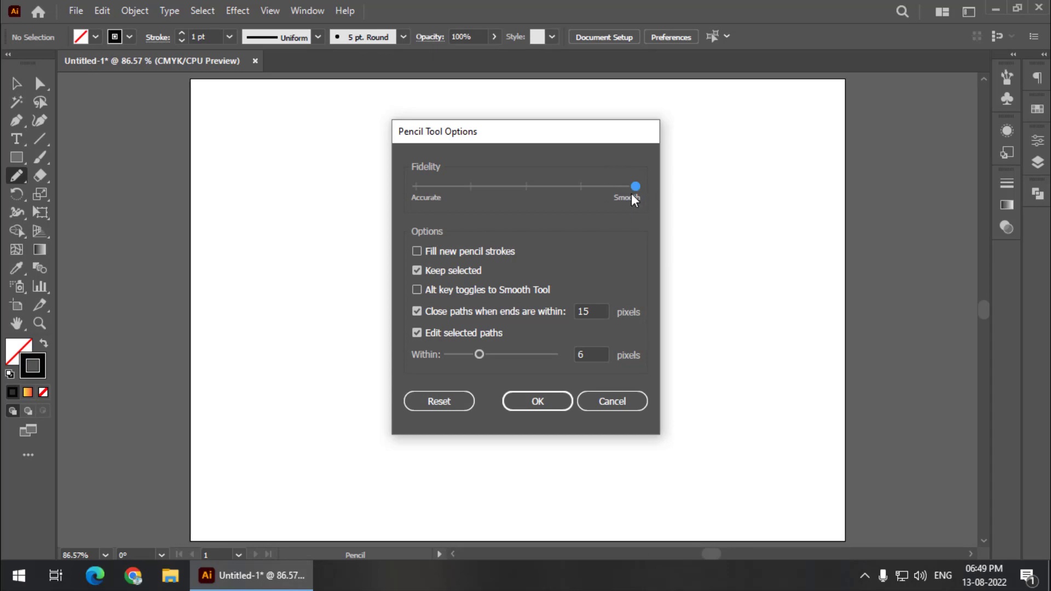
pyautogui.click(547, 406)
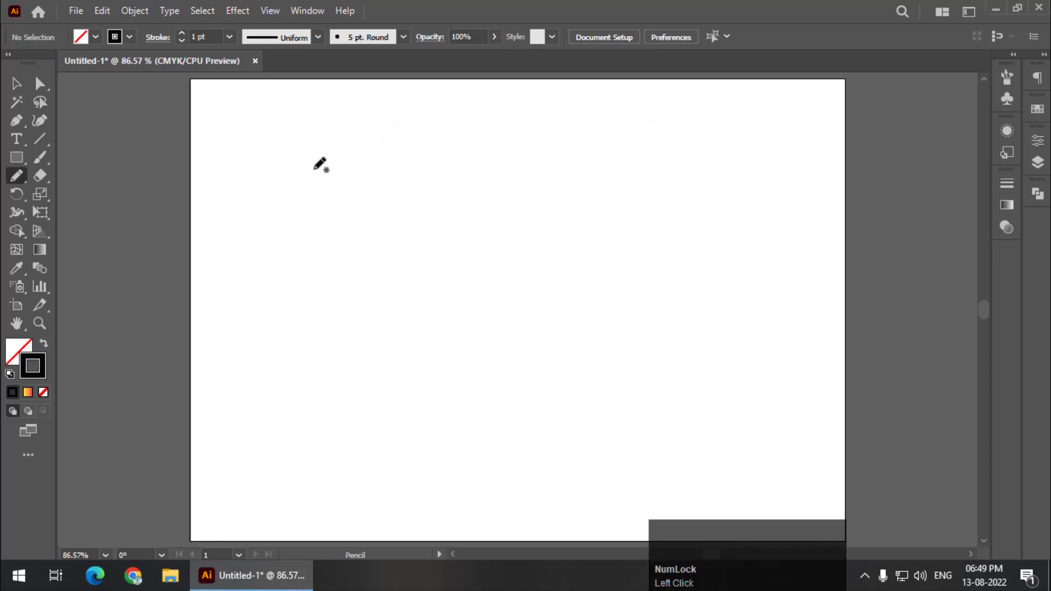
pyautogui.moveTo(312, 163)
pyautogui.mouseDown()
pyautogui.moveTo(277, 341)
pyautogui.moveTo(252, 325)
pyautogui.moveTo(296, 320)
pyautogui.moveTo(365, 366)
pyautogui.moveTo(469, 370)
pyautogui.mouseUp()
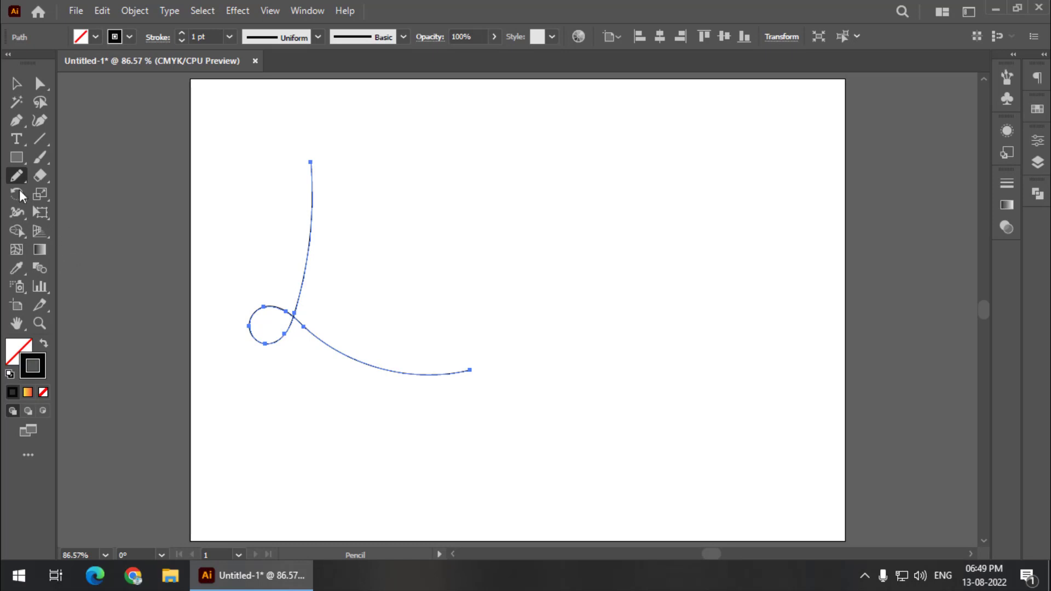
pyautogui.moveTo(16, 157); pyautogui.dragTo(93, 199)
pyautogui.moveTo(399, 224); pyautogui.dragTo(494, 320)
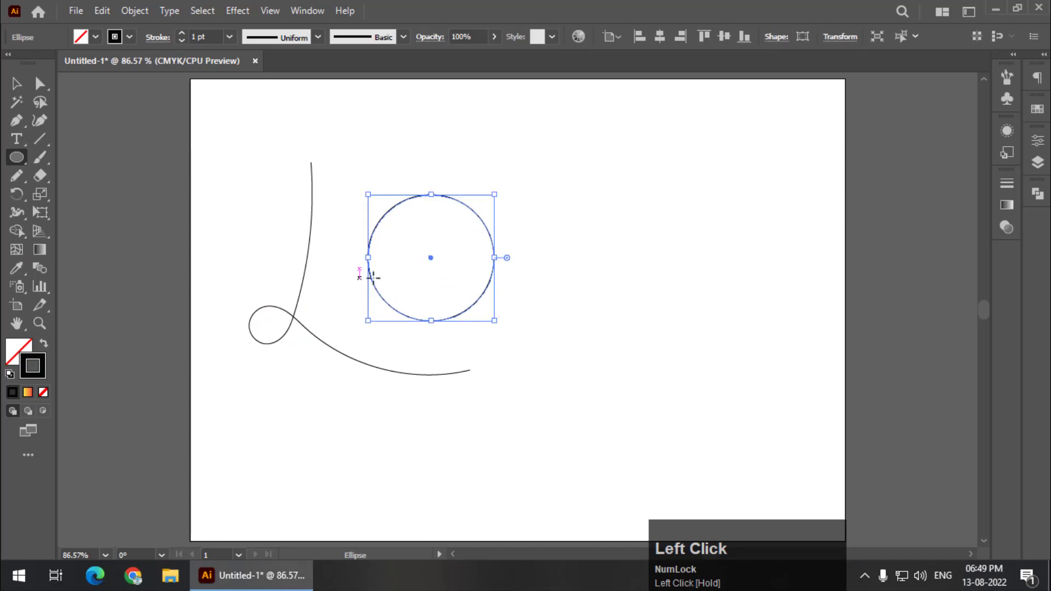
pyautogui.press('v')
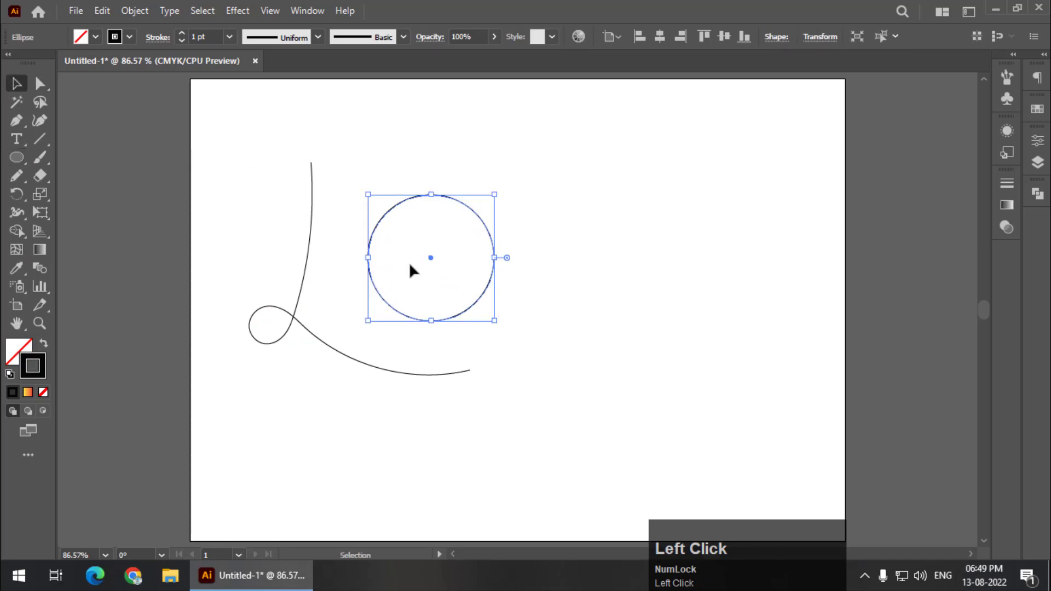
pyautogui.press('Delete')
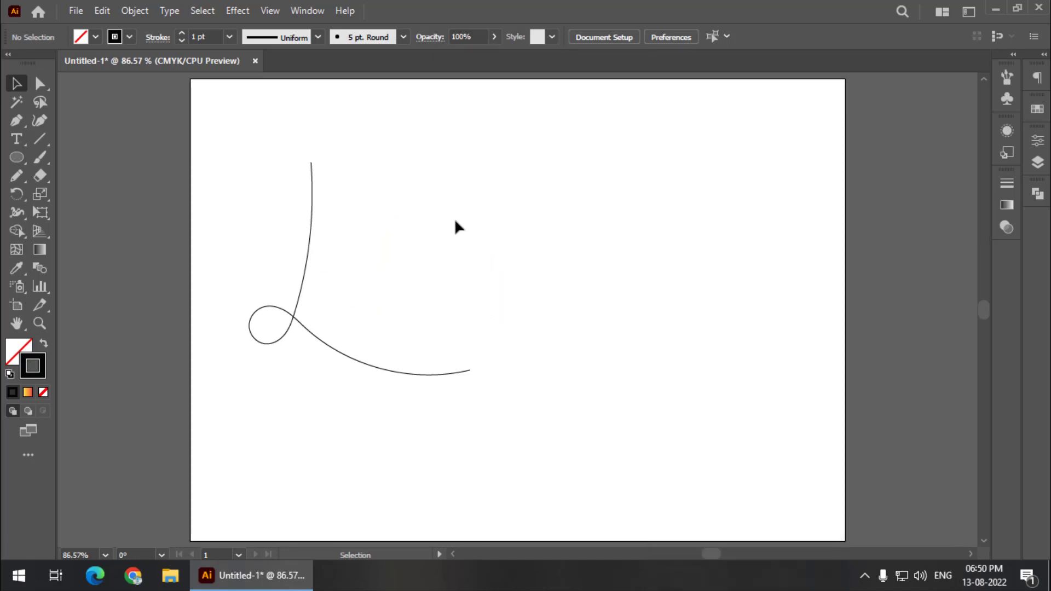
pyautogui.click(16, 157)
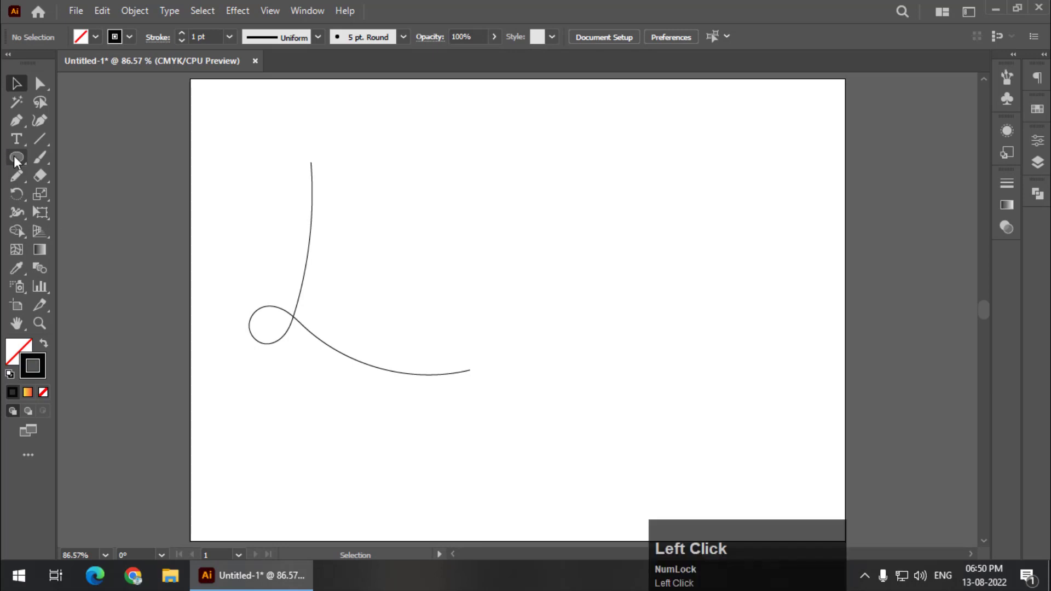
pyautogui.moveTo(334, 221); pyautogui.dragTo(428, 301)
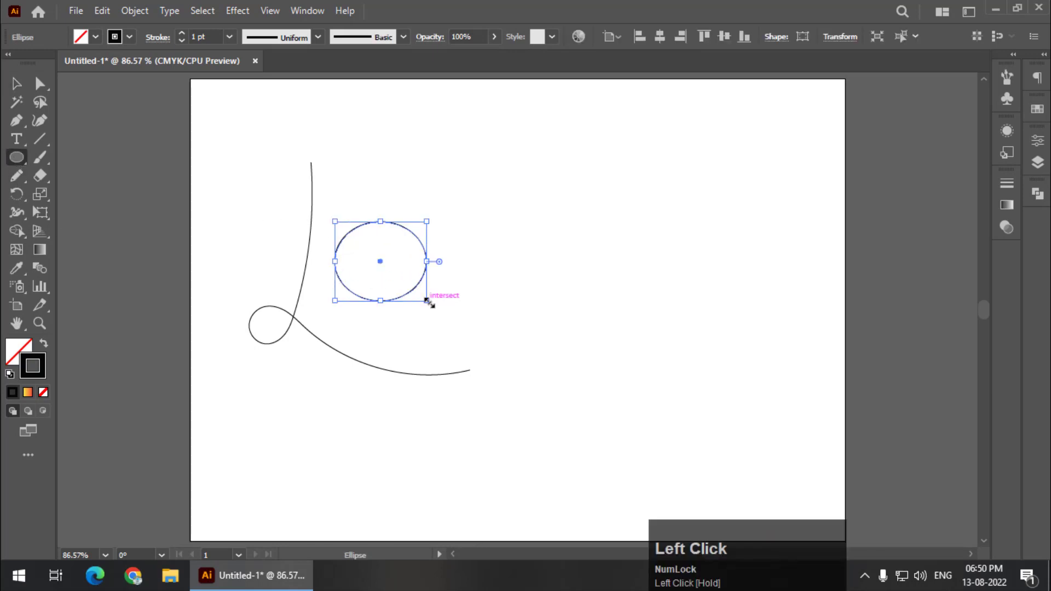
pyautogui.press('Delete')
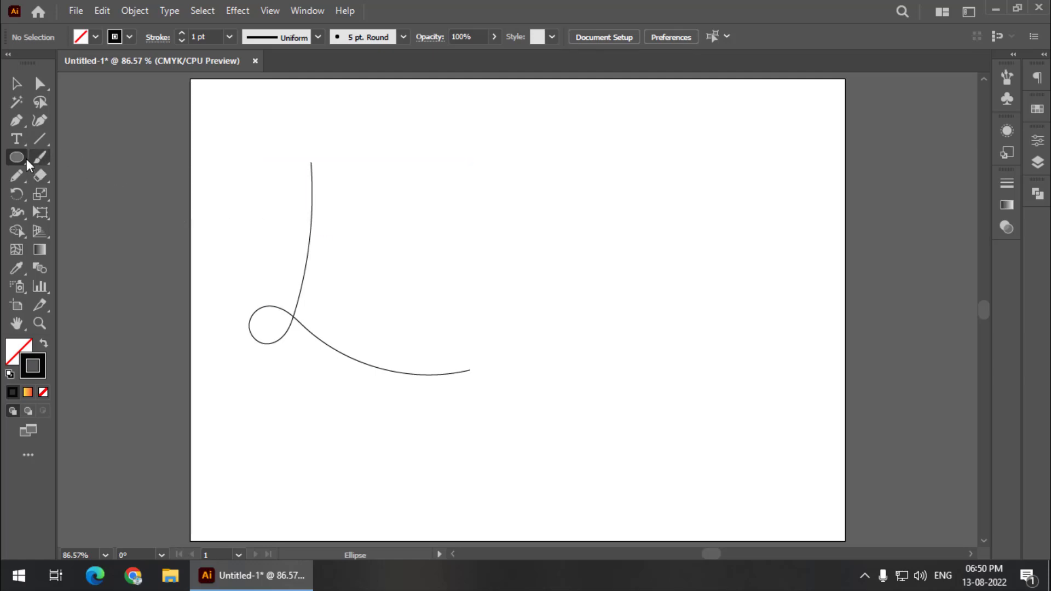
# Draw a freehand letter o with overlapping ends beside the L using the Pencil tool
pyautogui.click(19, 173)
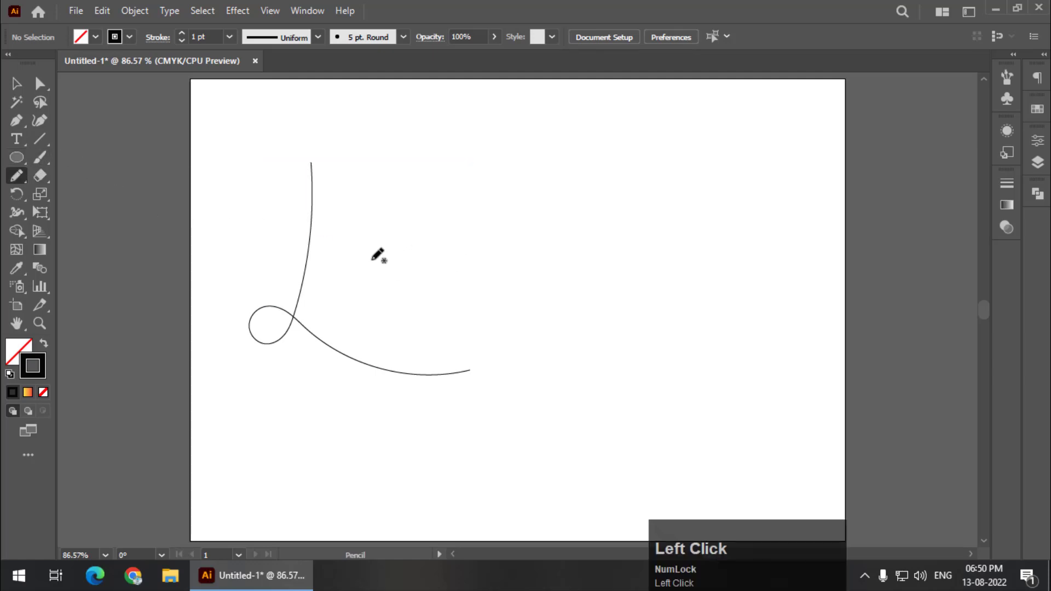
pyautogui.moveTo(393, 260)
pyautogui.mouseDown()
pyautogui.moveTo(354, 273)
pyautogui.moveTo(349, 298)
pyautogui.moveTo(375, 326)
pyautogui.moveTo(411, 324)
pyautogui.moveTo(424, 294)
pyautogui.moveTo(417, 274)
pyautogui.moveTo(381, 270)
pyautogui.mouseUp()
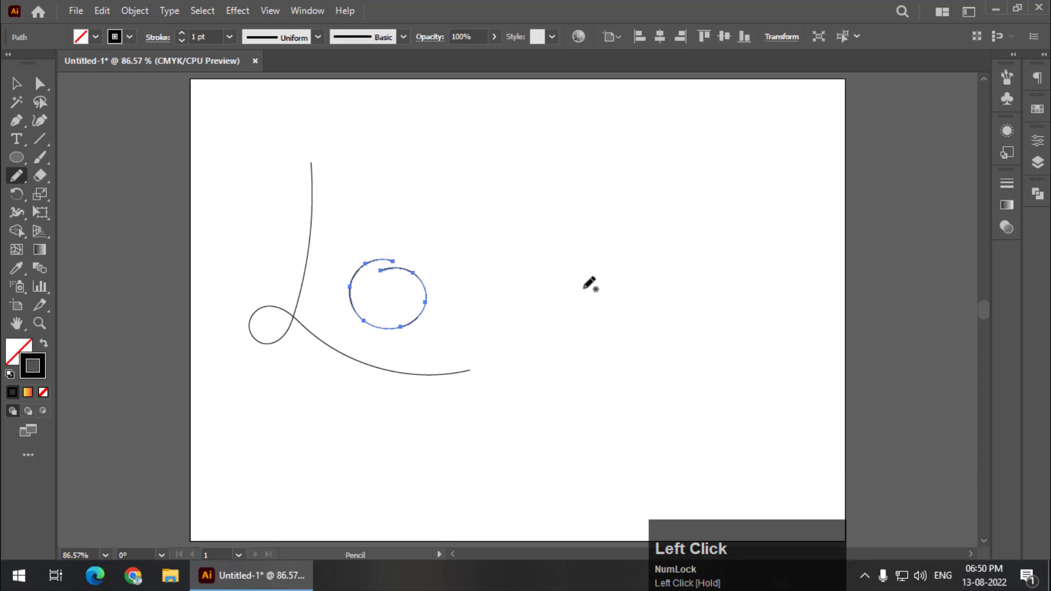
# Draw a straight-sided letter v with the Pen tool and a freehand letter e with the Pencil to complete the word Love
pyautogui.click(17, 122)
pyautogui.moveTo(15, 122); pyautogui.dragTo(75, 123)
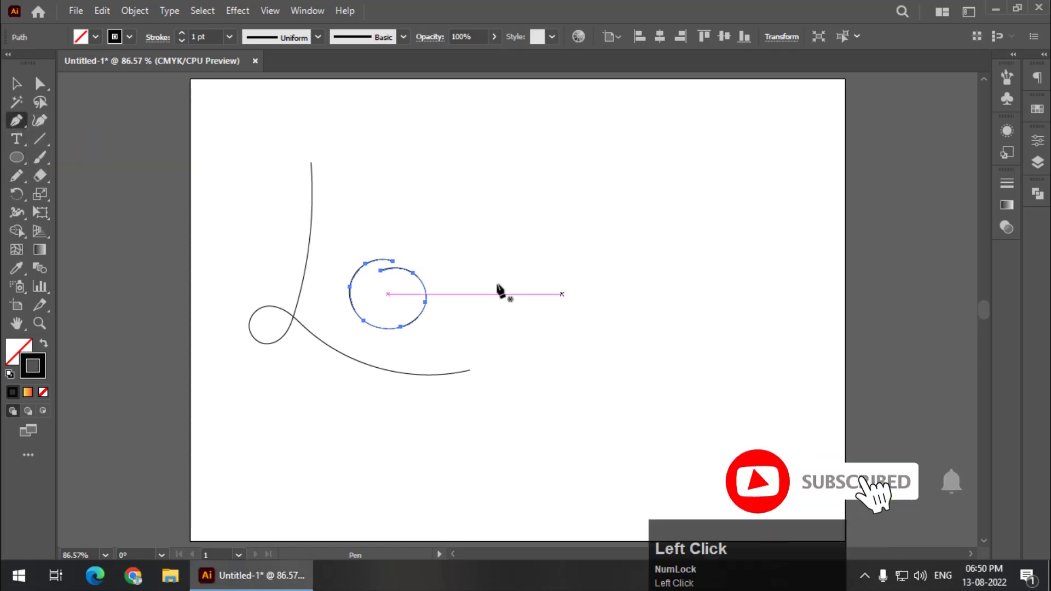
pyautogui.click(456, 269)
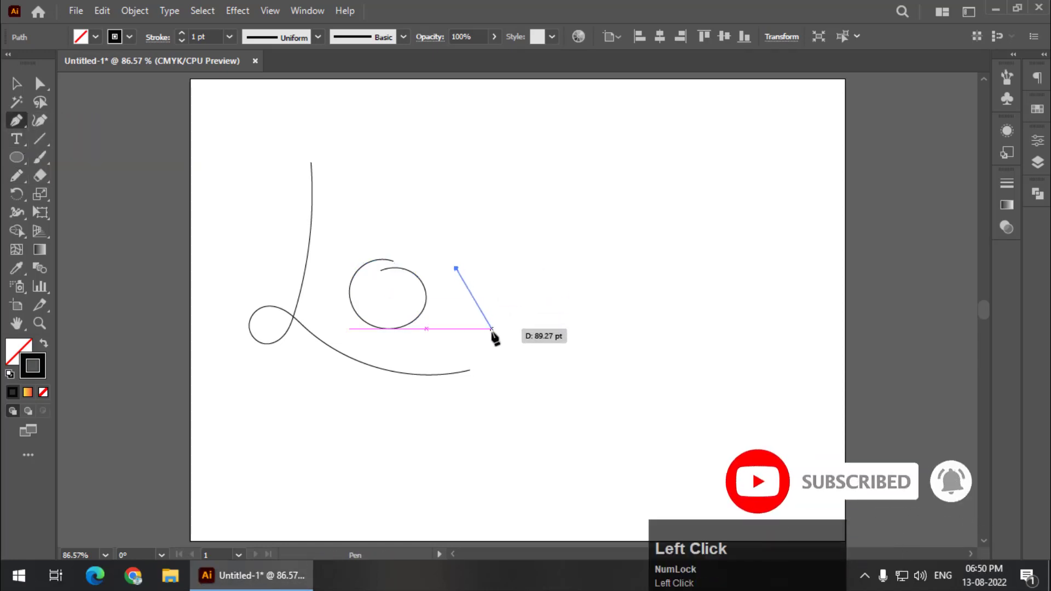
pyautogui.click(490, 329)
pyautogui.click(534, 268)
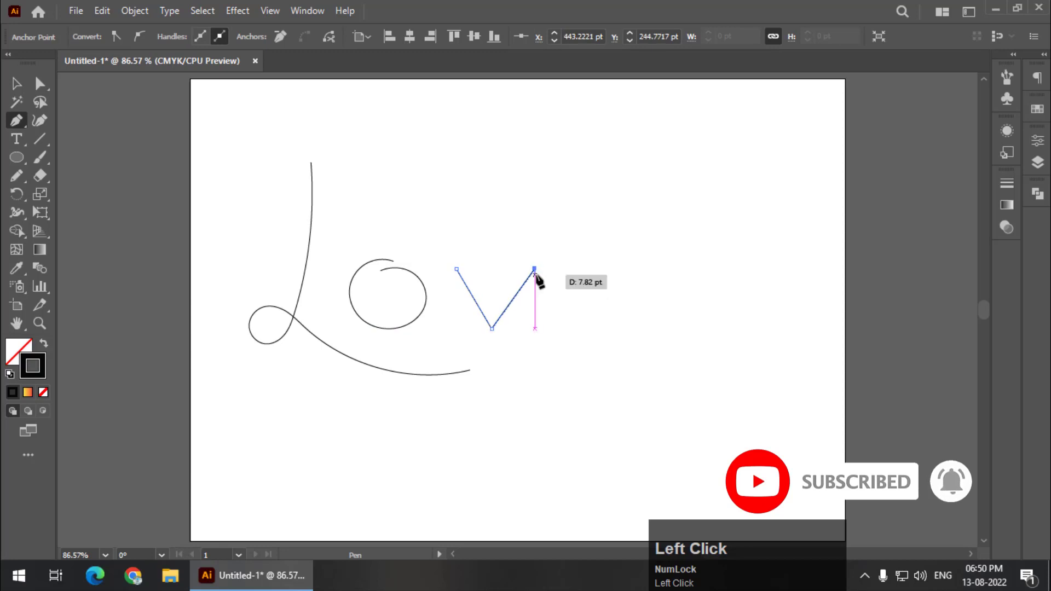
pyautogui.press('Escape')
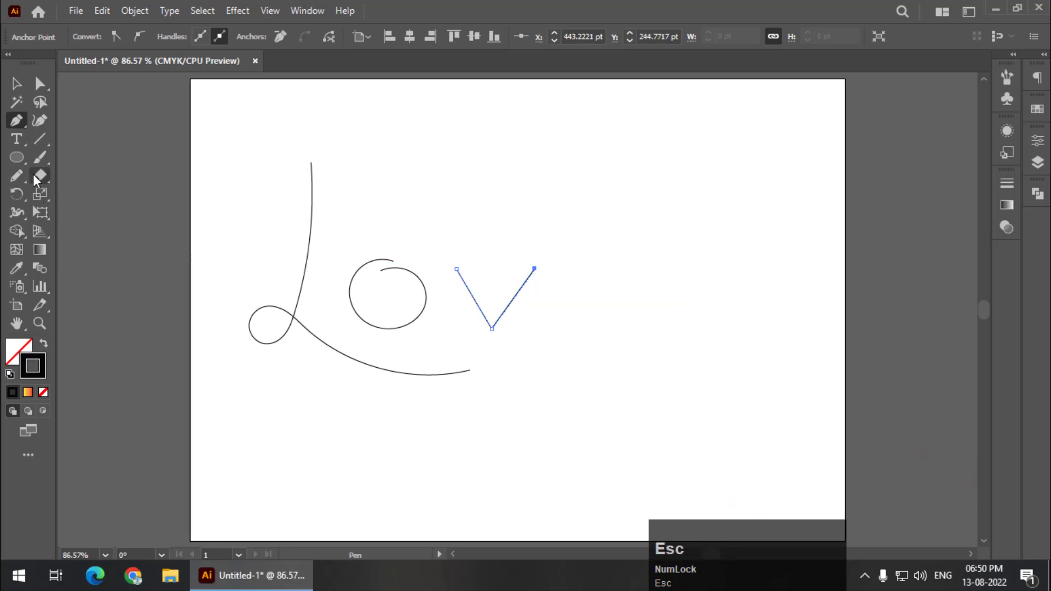
pyautogui.moveTo(17, 176); pyautogui.dragTo(81, 189)
pyautogui.moveTo(591, 281)
pyautogui.mouseDown()
pyautogui.moveTo(623, 277)
pyautogui.moveTo(608, 263)
pyautogui.moveTo(573, 270)
pyautogui.moveTo(562, 290)
pyautogui.moveTo(577, 325)
pyautogui.moveTo(611, 337)
pyautogui.moveTo(654, 324)
pyautogui.mouseUp()
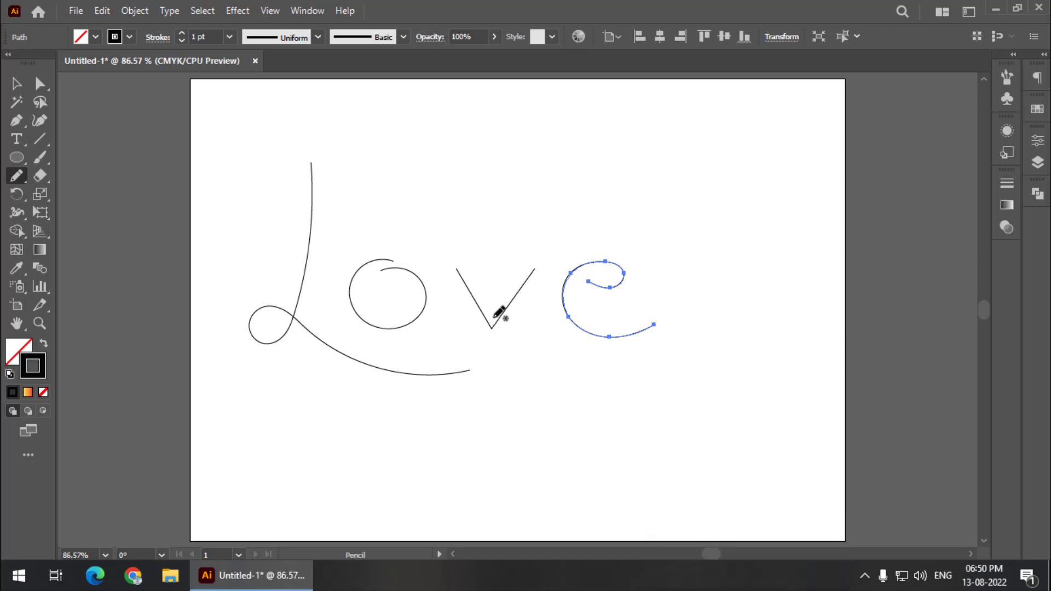
# Draw a circle about 67 pt in diameter below the L and swap its fill and stroke for a solid black fill
pyautogui.click(17, 157)
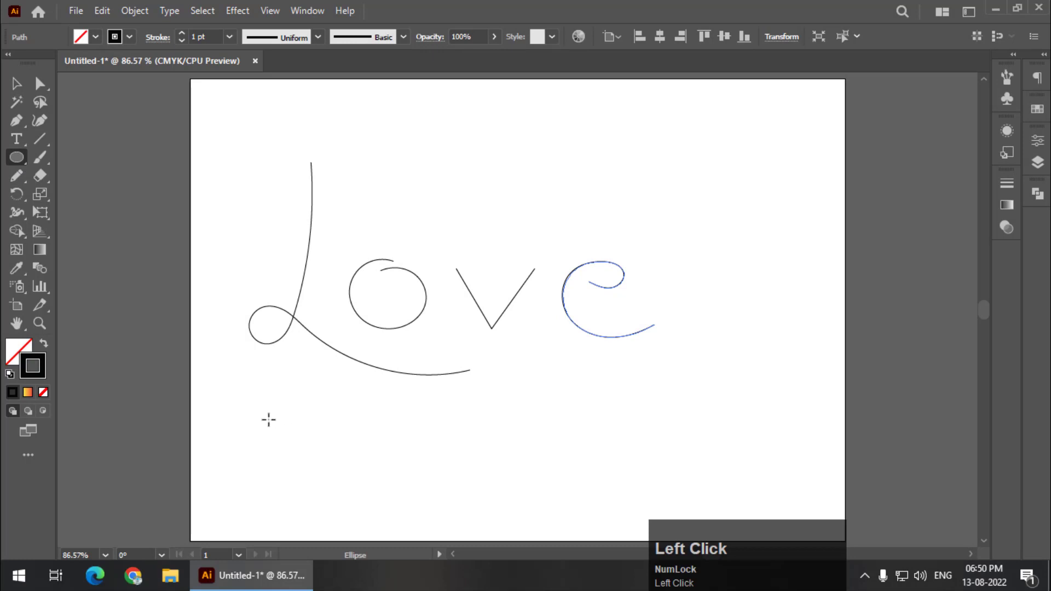
pyautogui.moveTo(268, 418); pyautogui.dragTo(320, 471)
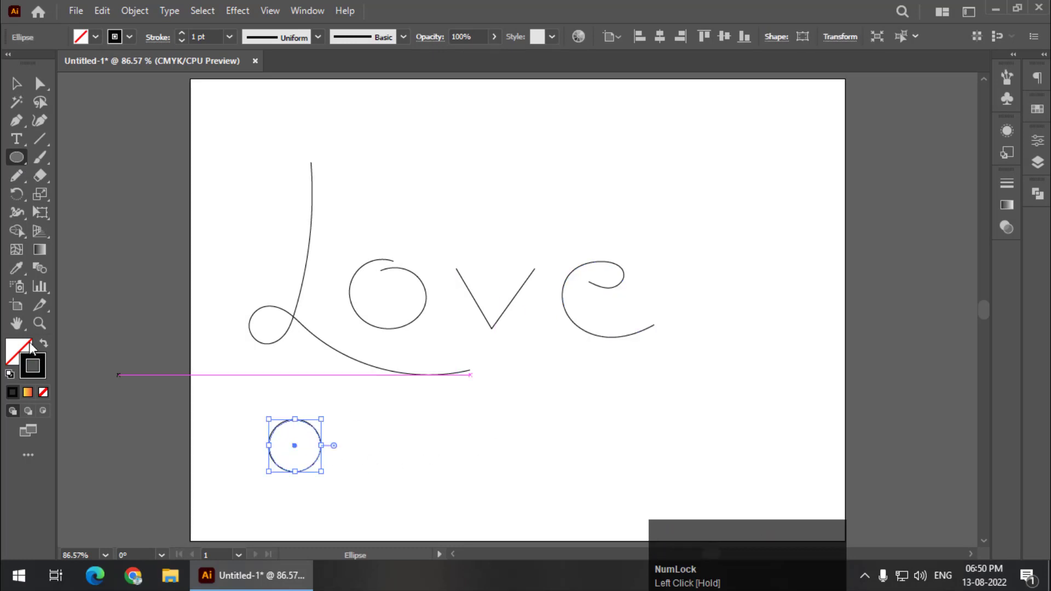
pyautogui.click(44, 344)
pyautogui.click(16, 89)
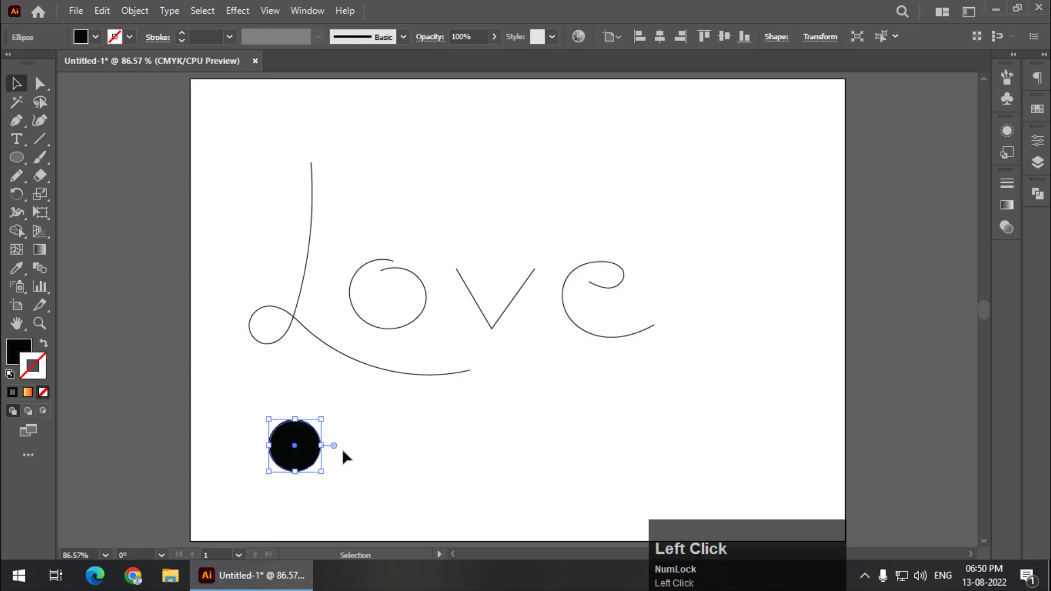
pyautogui.press('alt')
pyautogui.moveTo(310, 457); pyautogui.dragTo(669, 474)
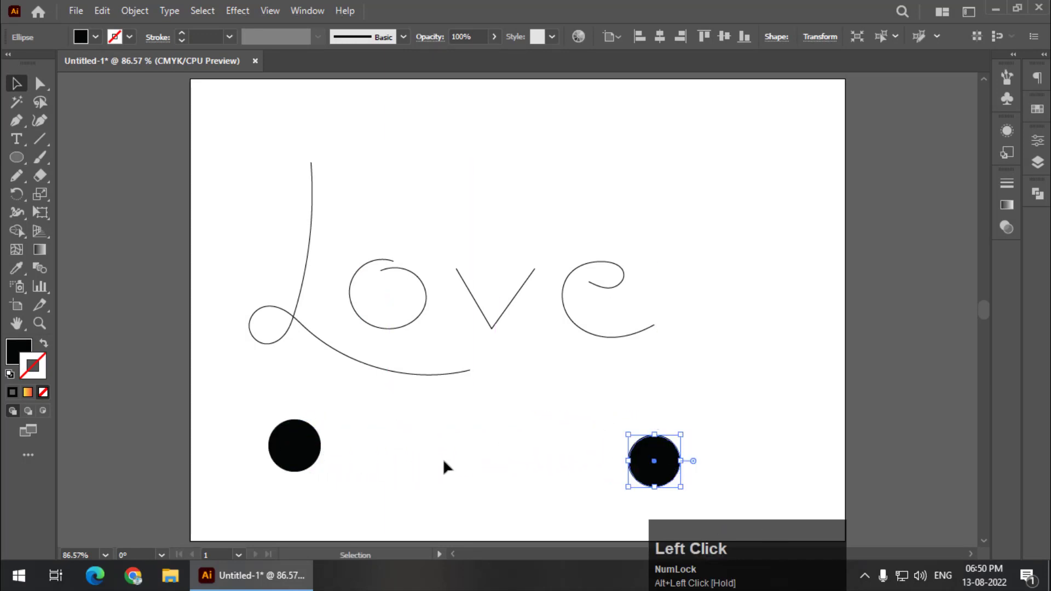
pyautogui.click(300, 453)
pyautogui.click(661, 474)
pyautogui.press('Delete')
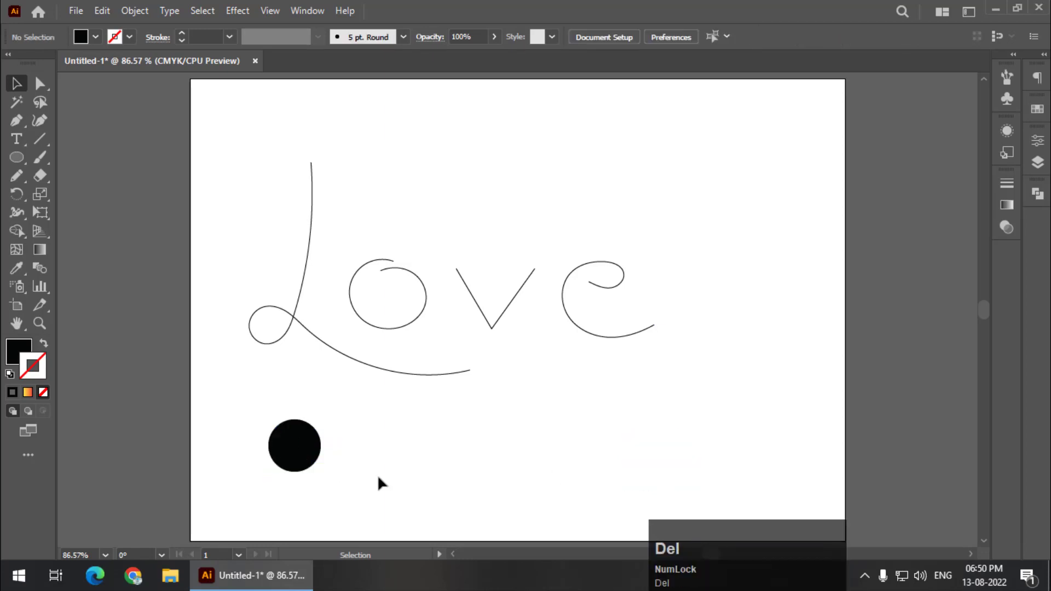
# Give the circle a yellow-to-red linear gradient fill with the midpoint at about 48% and remove its stroke
pyautogui.click(306, 461)
pyautogui.click(1005, 205)
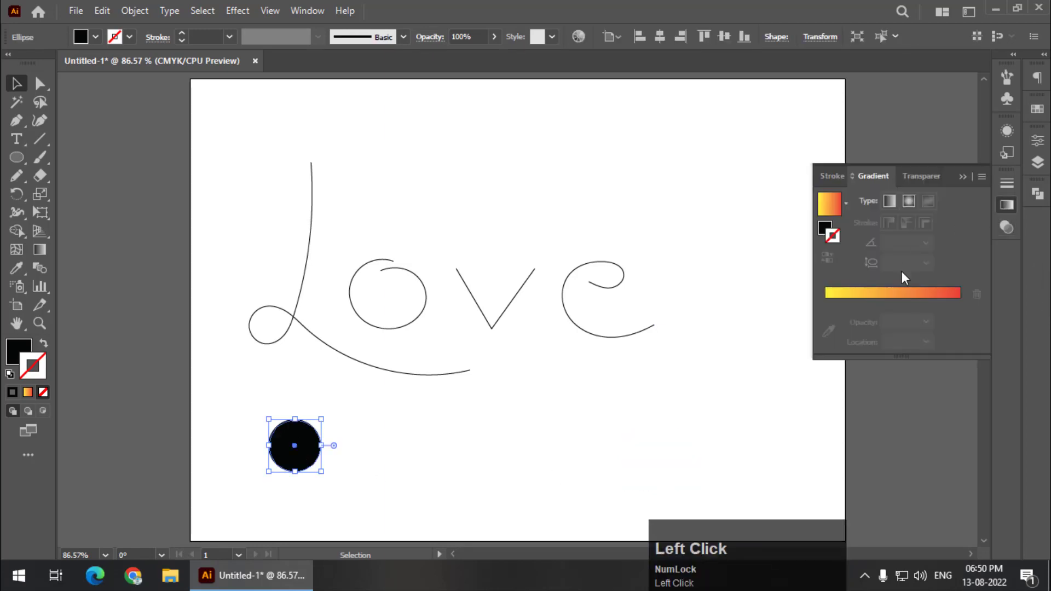
pyautogui.click(846, 203)
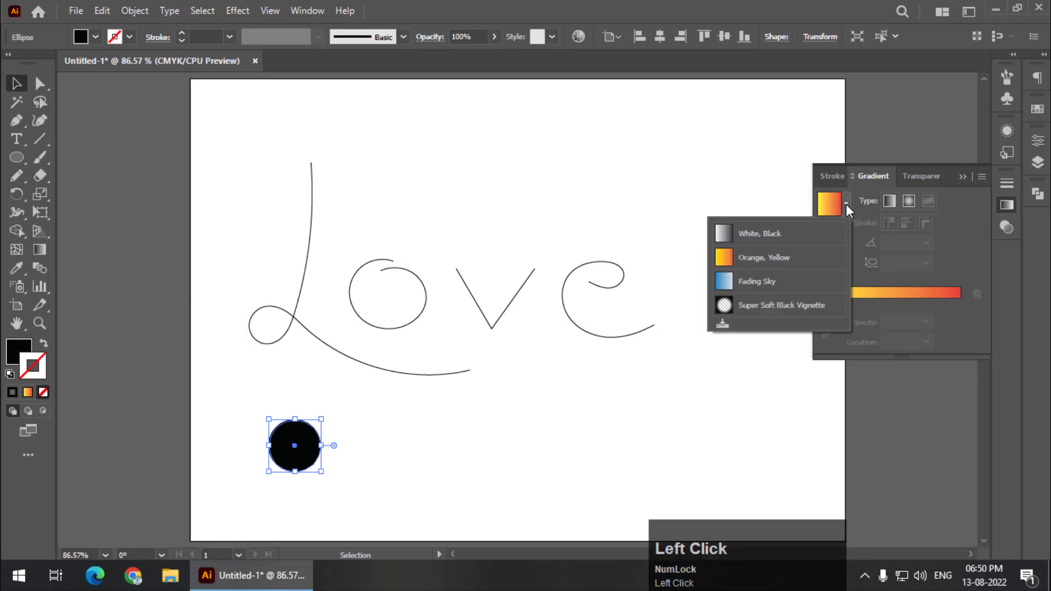
pyautogui.click(767, 265)
pyautogui.click(861, 295)
pyautogui.moveTo(863, 321); pyautogui.dragTo(870, 353)
pyautogui.moveTo(914, 320); pyautogui.dragTo(944, 350)
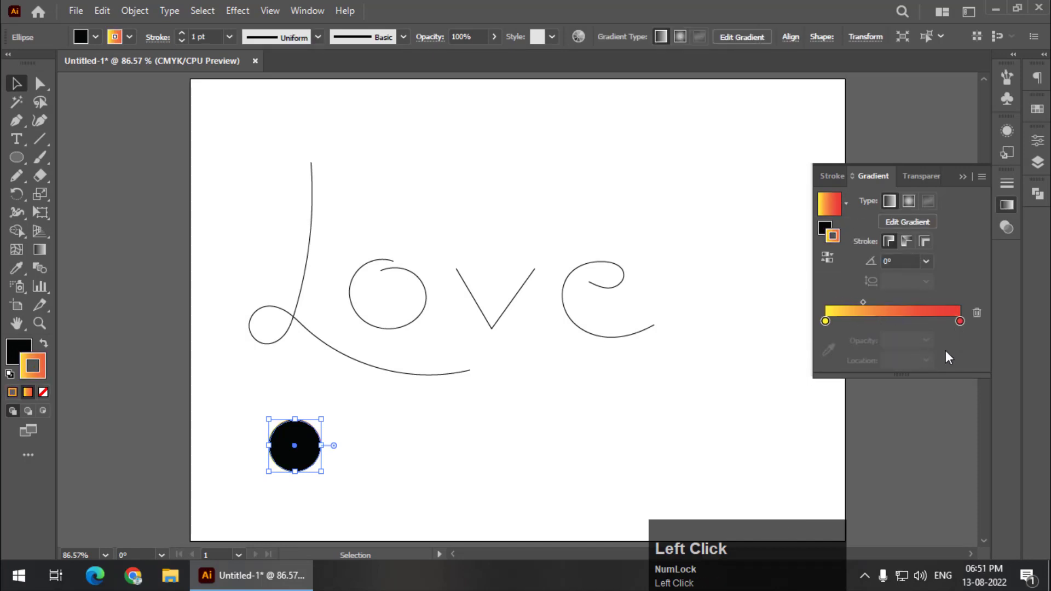
pyautogui.moveTo(892, 302)
pyautogui.mouseDown()
pyautogui.moveTo(862, 304)
pyautogui.moveTo(889, 304)
pyautogui.mouseUp()
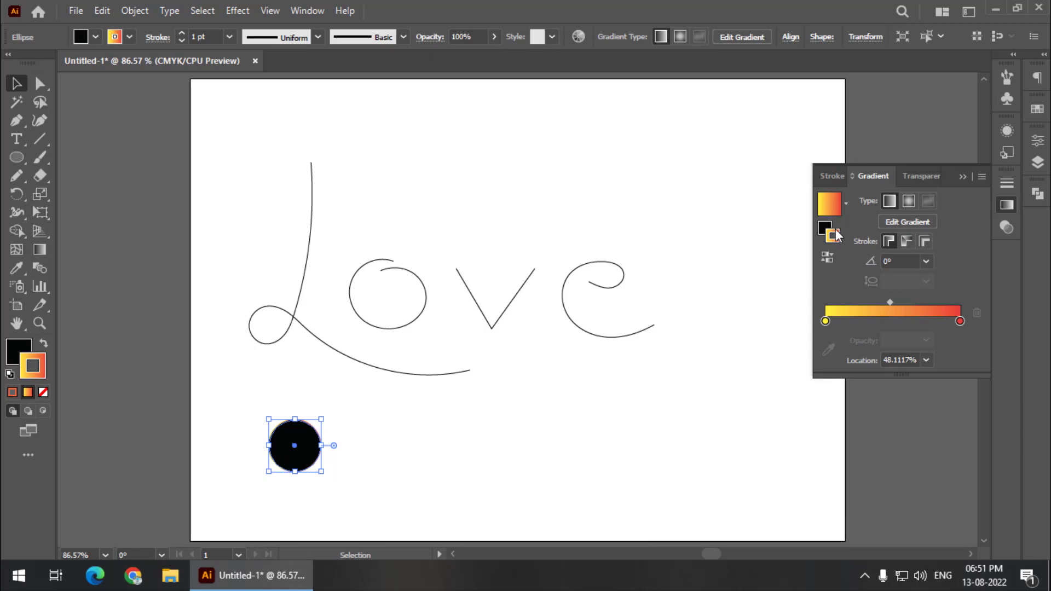
pyautogui.click(44, 345)
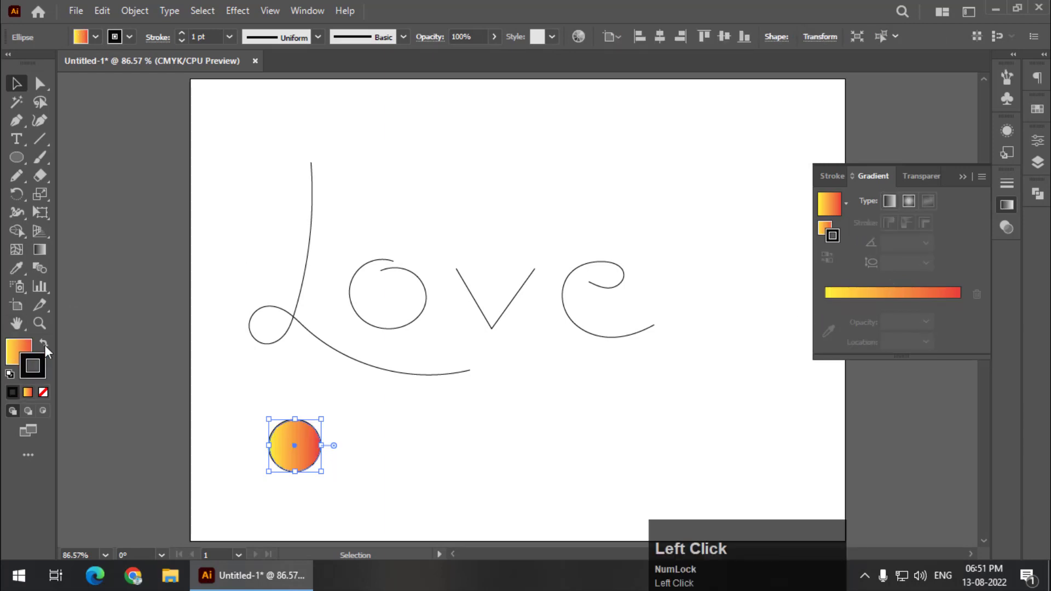
pyautogui.click(44, 392)
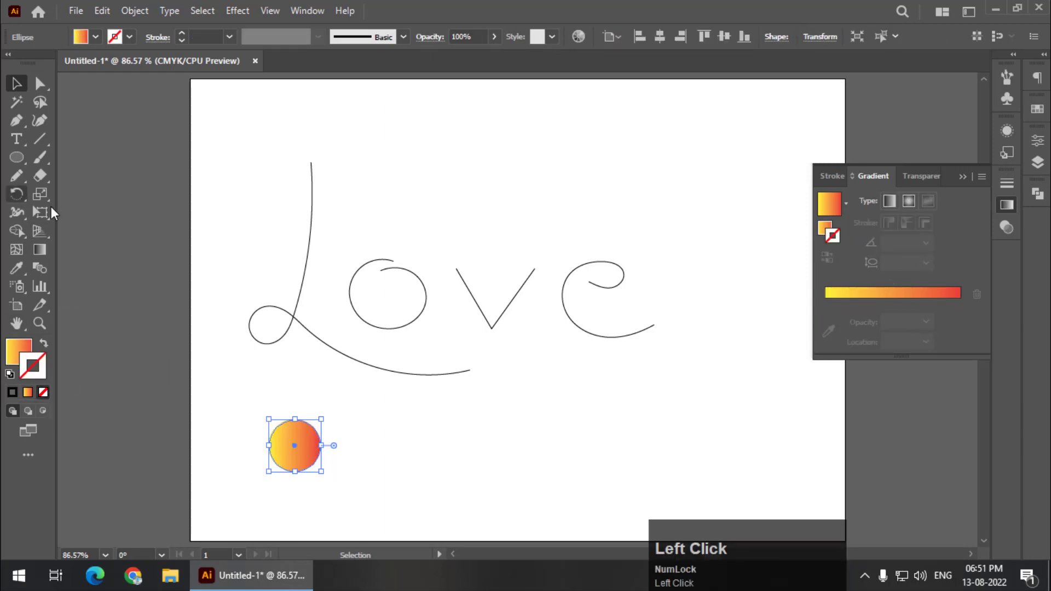
# Duplicate the gradient circle to the lower-right area of the artboard and deselect the copy
pyautogui.keyDown('alt'); pyautogui.moveTo(306, 455); pyautogui.dragTo(731, 474); pyautogui.keyUp('alt')
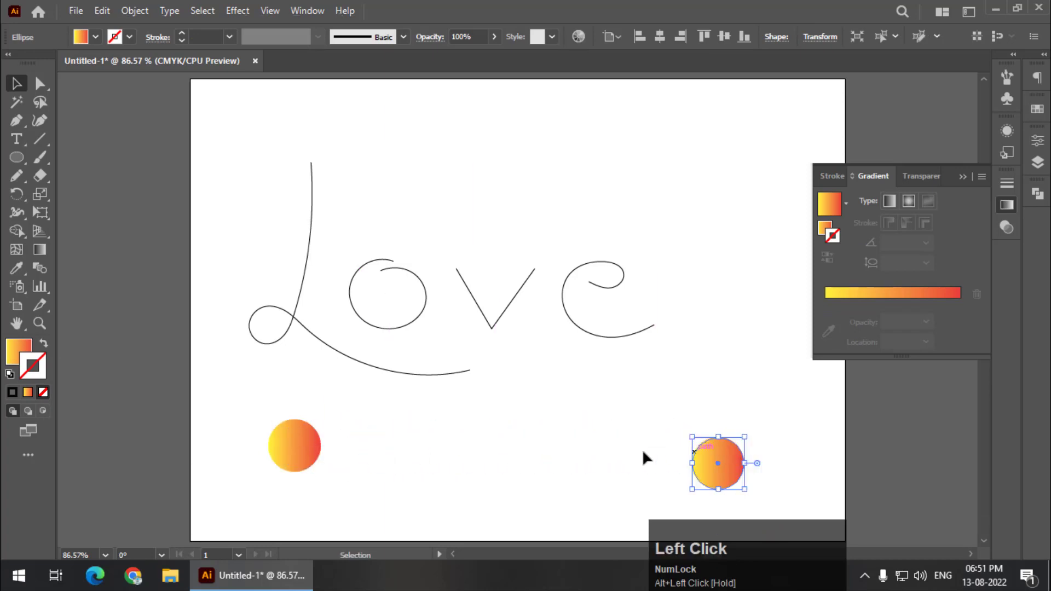
pyautogui.click(409, 448)
# Select both gradient circles and set the blend options to Specified Steps spacing with 150 steps
pyautogui.moveTo(246, 400); pyautogui.dragTo(787, 488)
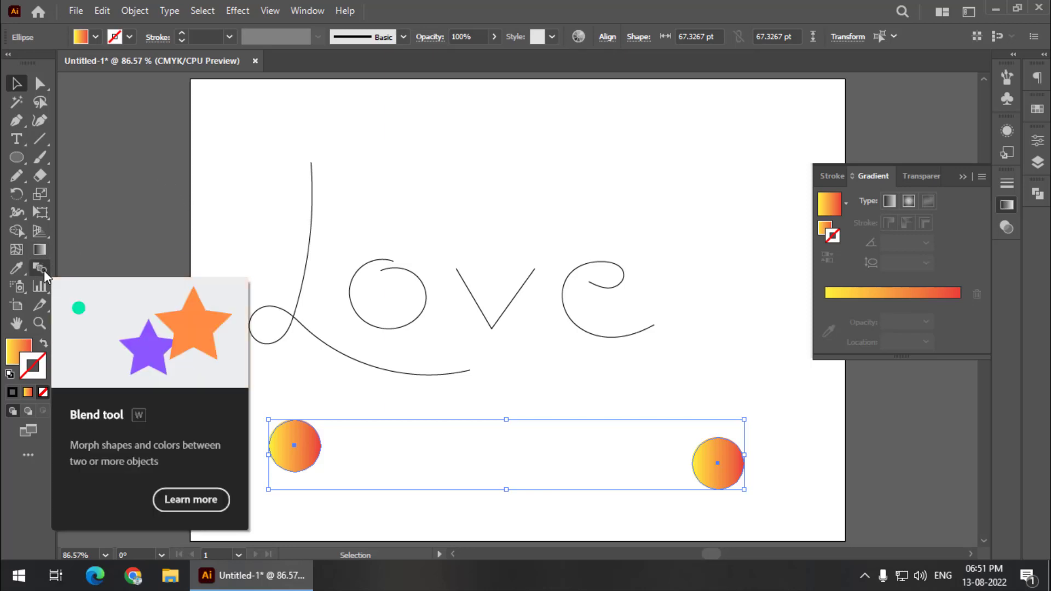
pyautogui.click(139, 12)
pyautogui.moveTo(227, 441)
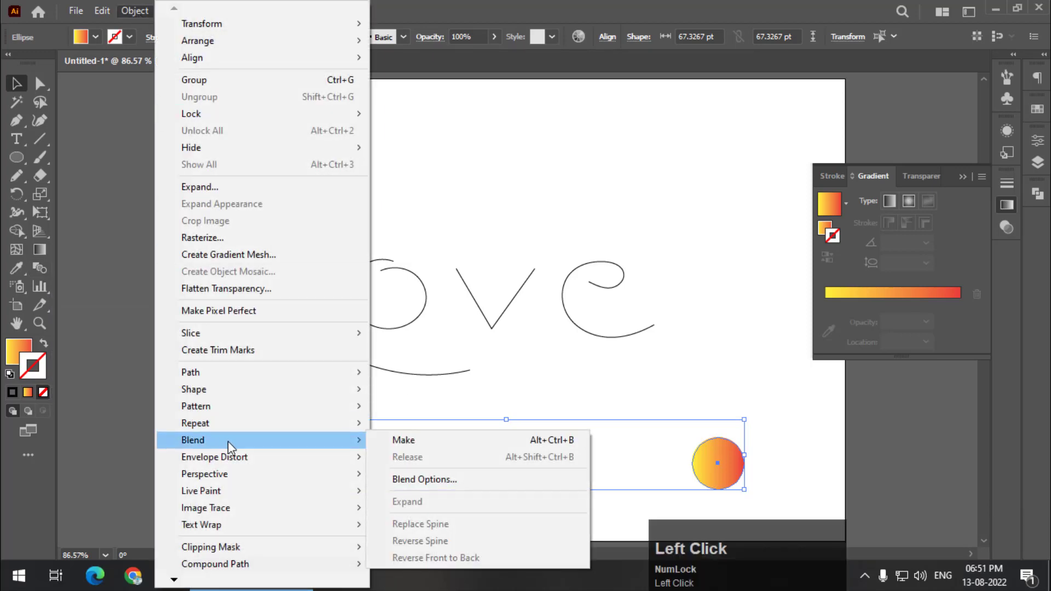
pyautogui.click(419, 482)
pyautogui.moveTo(613, 158); pyautogui.dragTo(413, 160)
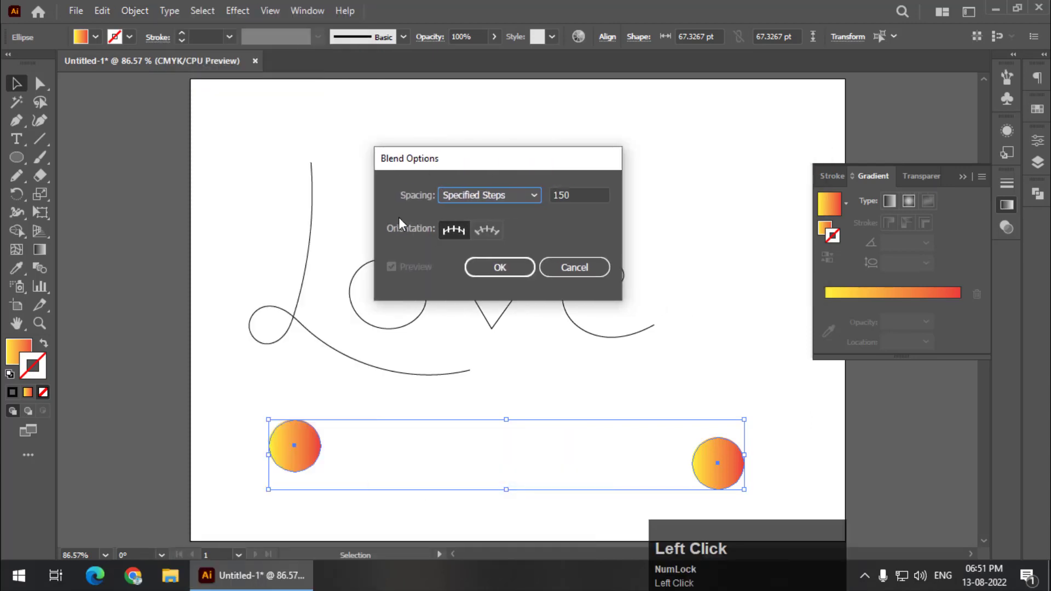
pyautogui.click(491, 198)
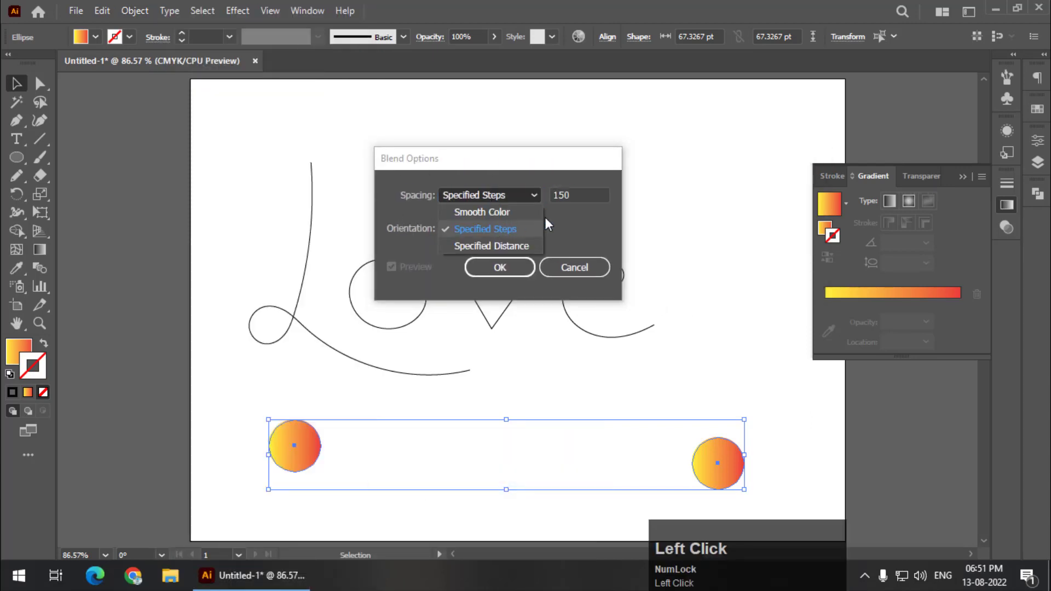
pyautogui.click(525, 226)
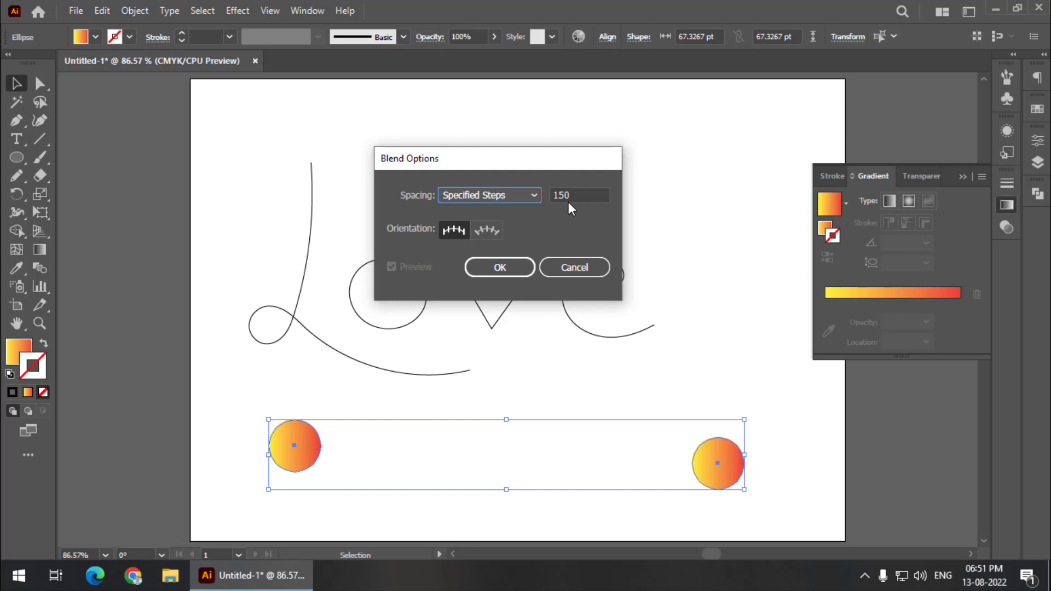
pyautogui.click(510, 269)
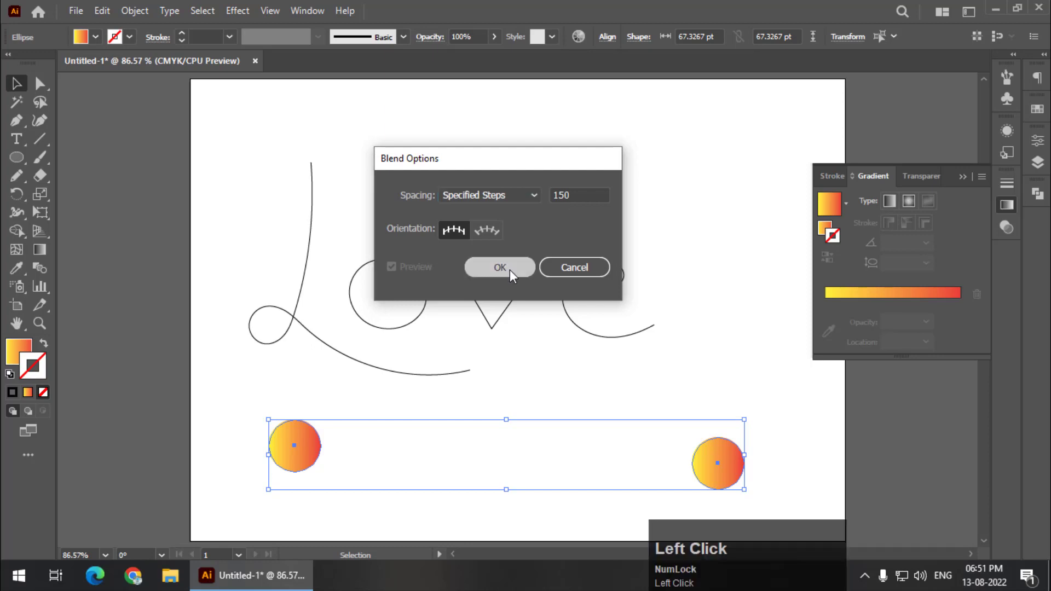
# Make a blend from the two selected gradient circles and move the resulting bar slightly up beneath the lettering
pyautogui.click(133, 11)
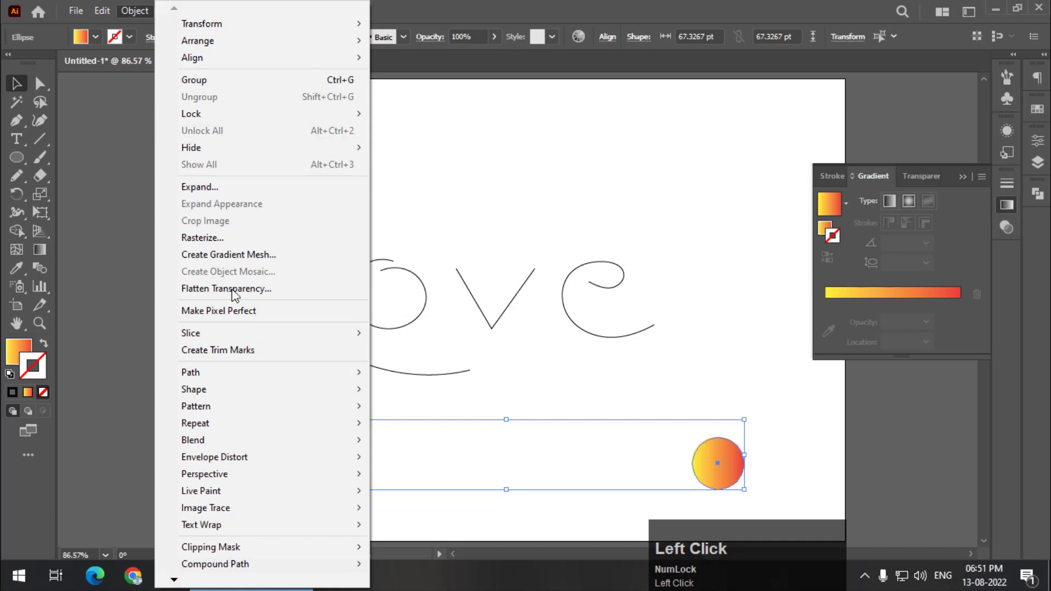
pyautogui.moveTo(238, 442)
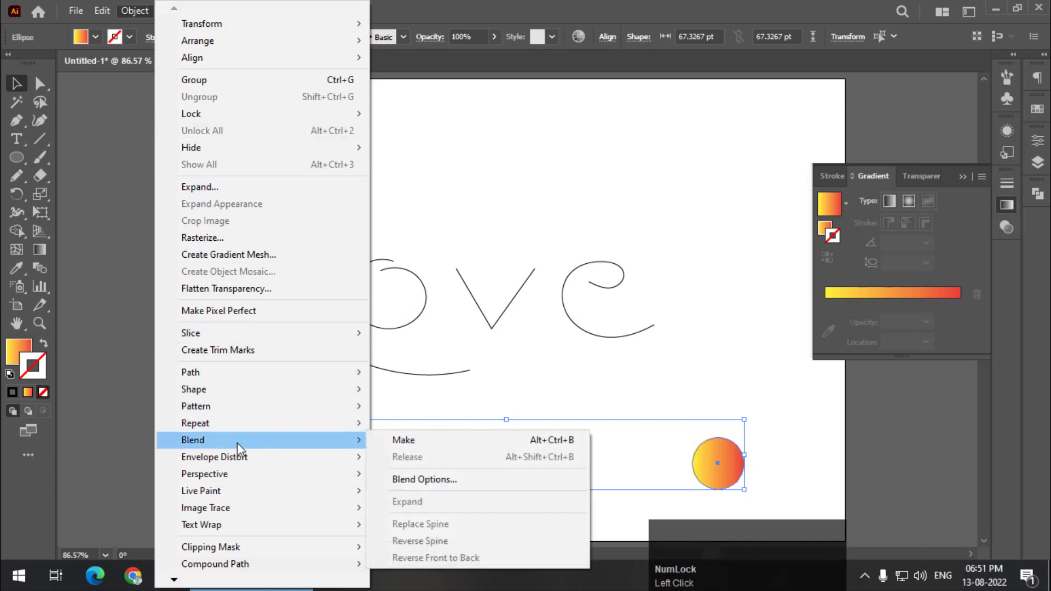
pyautogui.click(394, 441)
pyautogui.moveTo(452, 461); pyautogui.dragTo(424, 434)
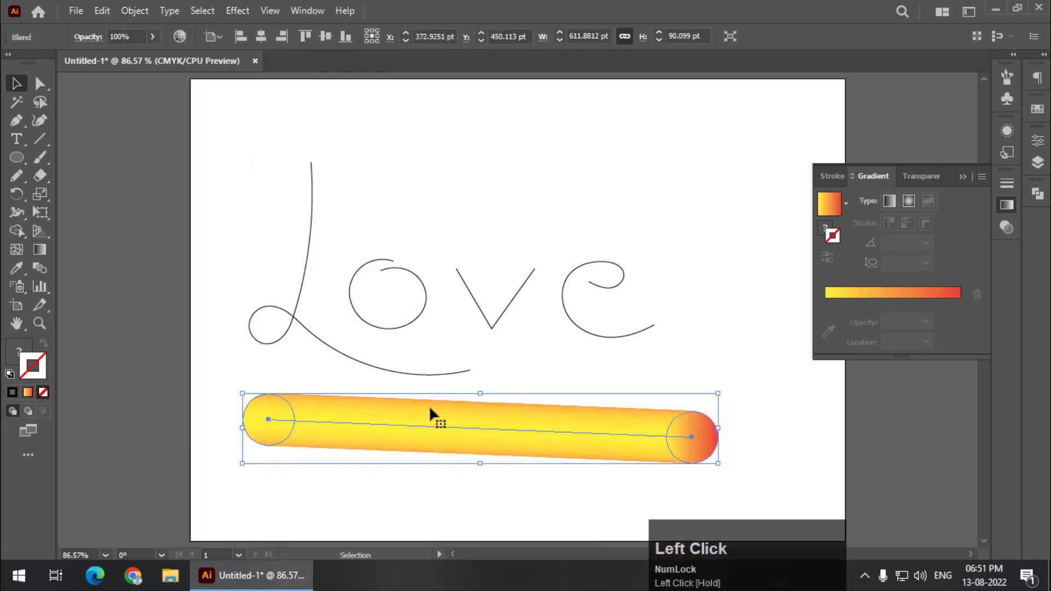
pyautogui.click(437, 499)
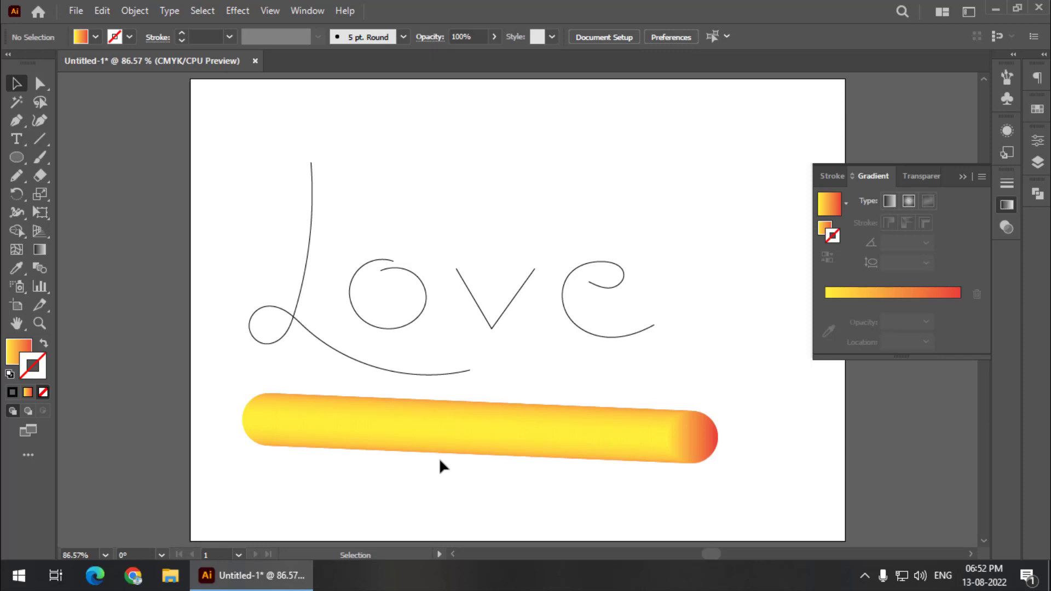
# Duplicate the blended gradient bar directly below the original and reselect the upper bar
pyautogui.click(462, 418)
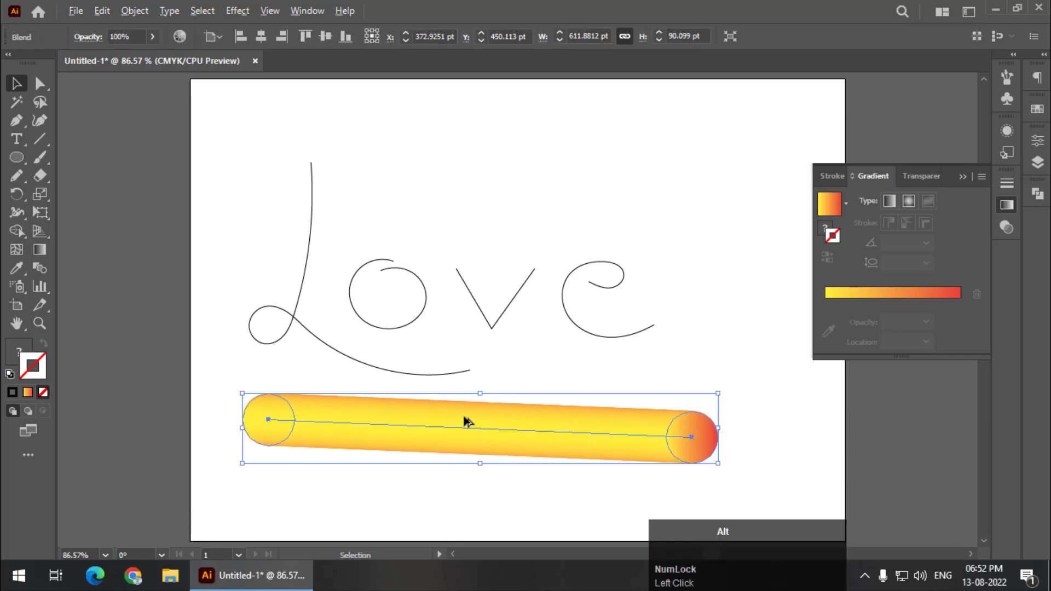
pyautogui.moveTo(466, 421); pyautogui.dragTo(465, 499)
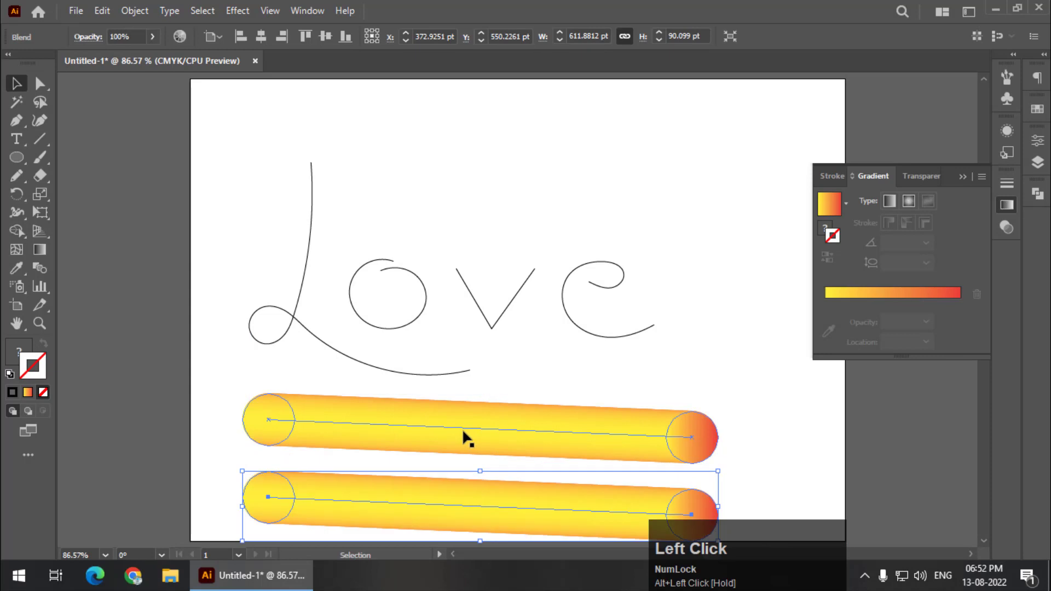
pyautogui.click(462, 421)
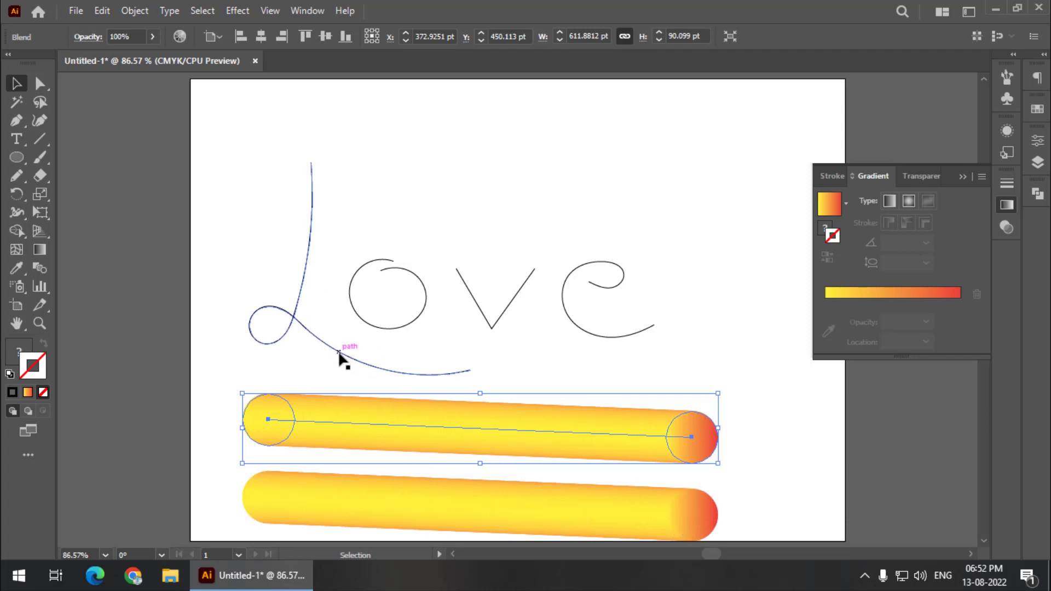
# Replace the spine of the upper gradient blend with the L path and deselect the result
pyautogui.click(303, 277)
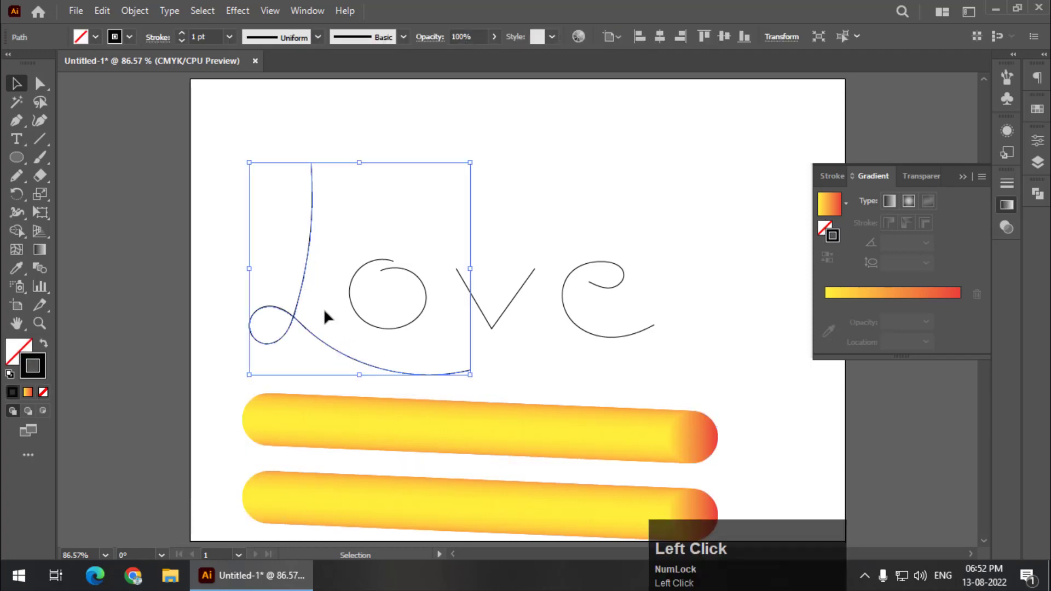
pyautogui.keyDown('shift'); pyautogui.click(351, 423); pyautogui.keyUp('shift')
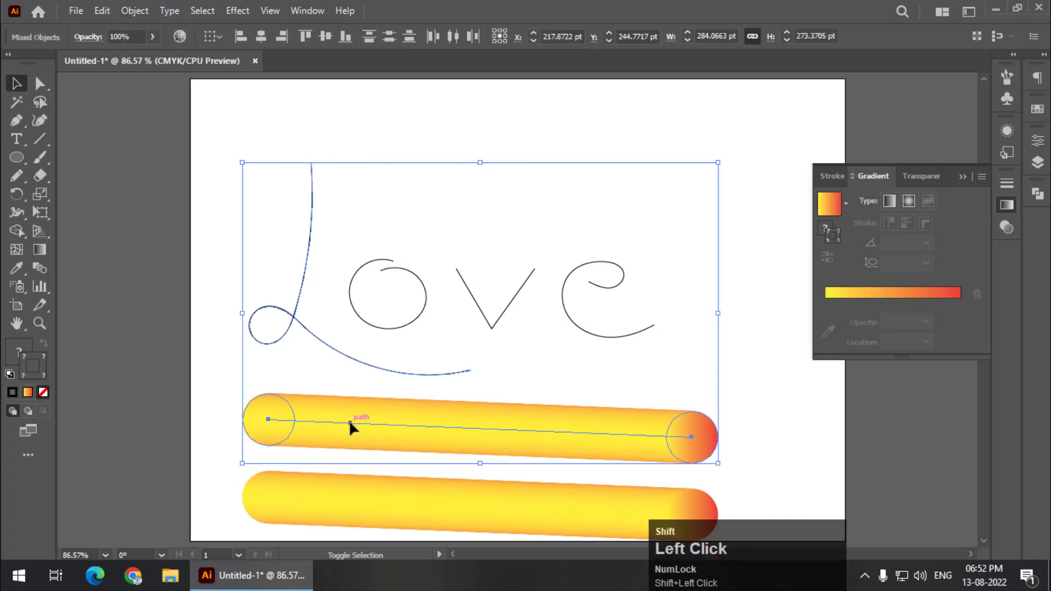
pyautogui.click(323, 249)
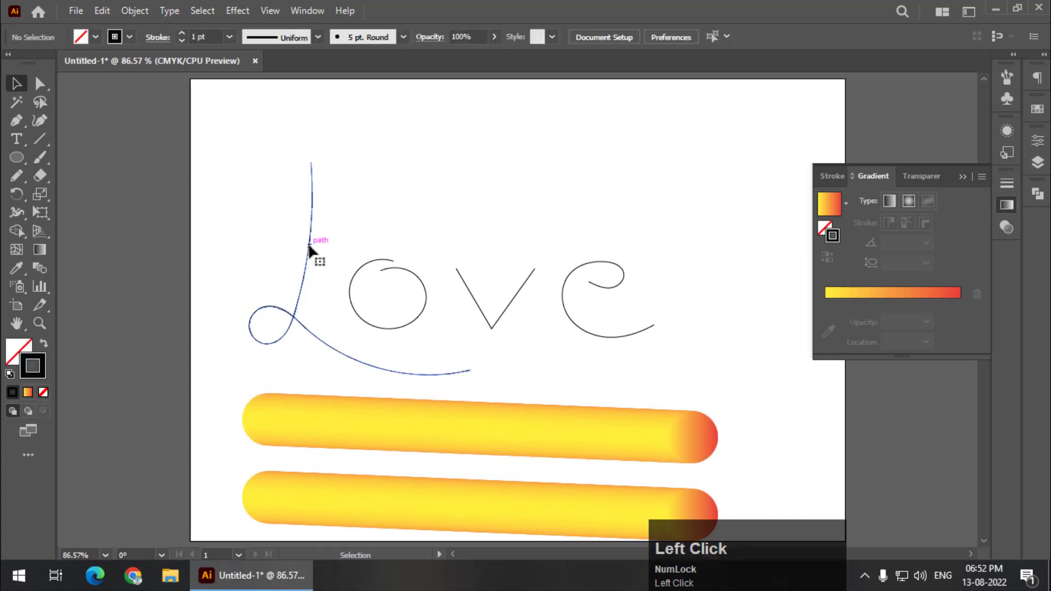
pyautogui.click(311, 241)
pyautogui.keyDown('shift'); pyautogui.click(376, 426); pyautogui.keyUp('shift')
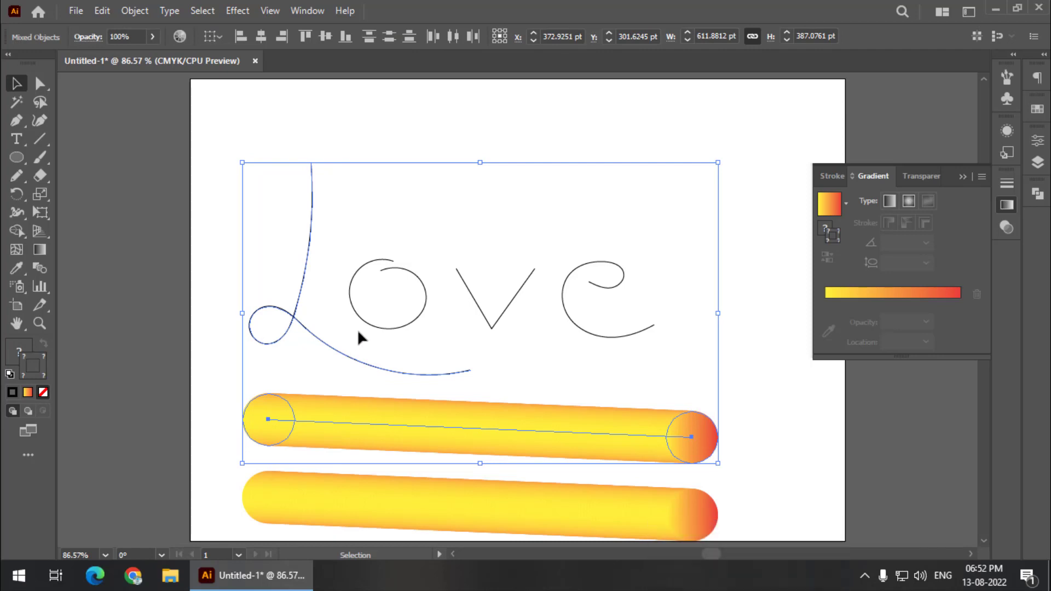
pyautogui.click(136, 11)
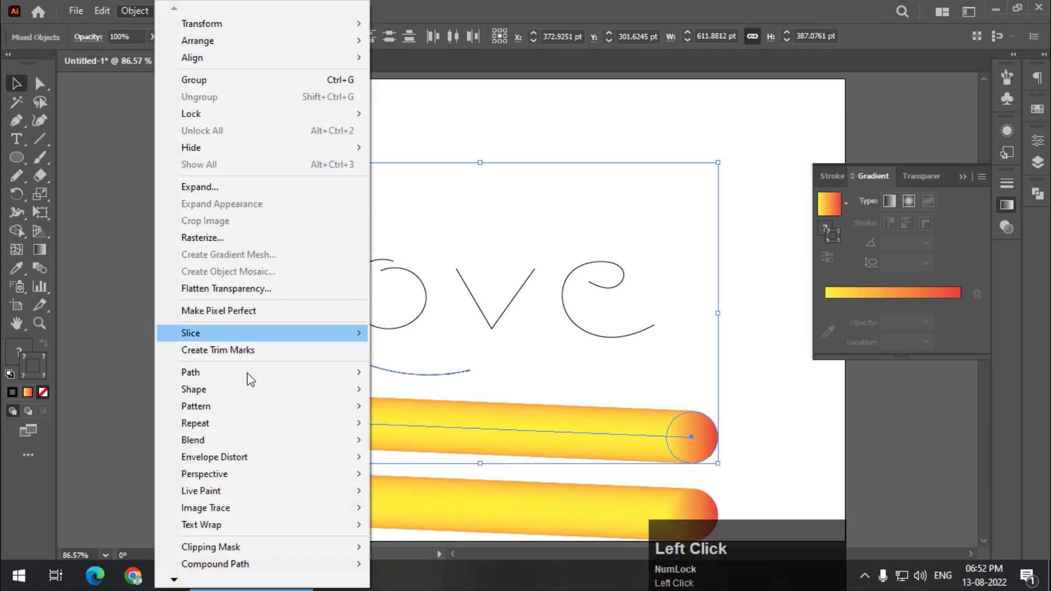
pyautogui.moveTo(246, 441)
pyautogui.click(443, 524)
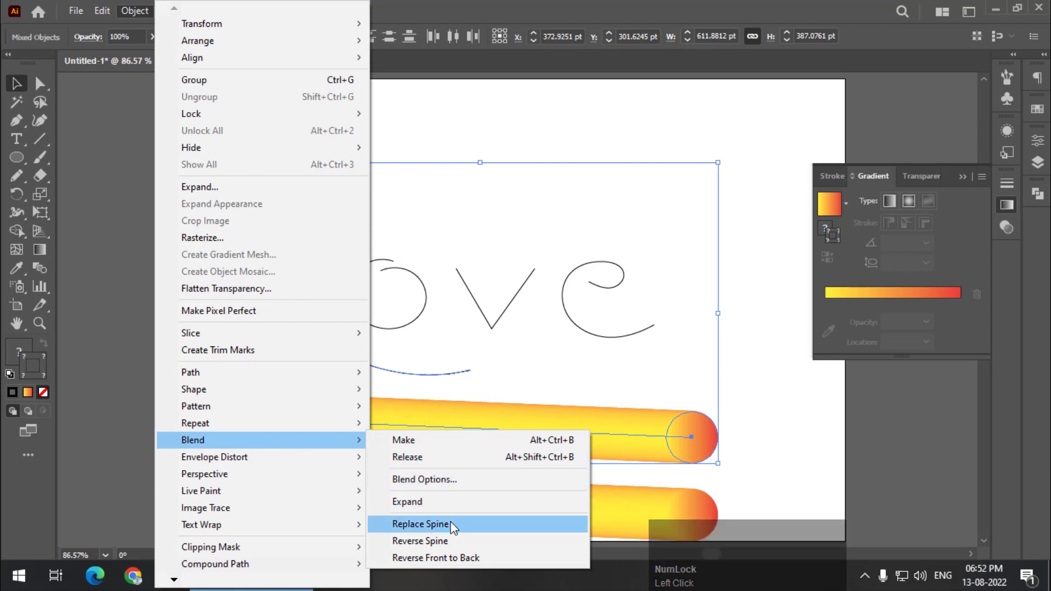
pyautogui.click(570, 154)
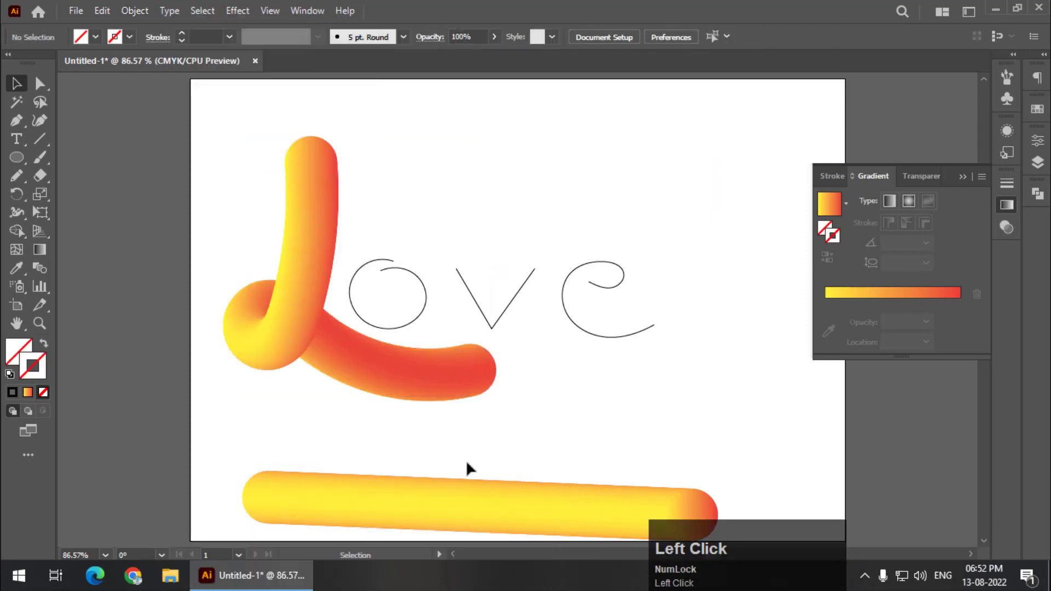
# Duplicate the remaining gradient bar and replace the spine of the upper copy with the o path
pyautogui.moveTo(410, 497); pyautogui.dragTo(447, 518)
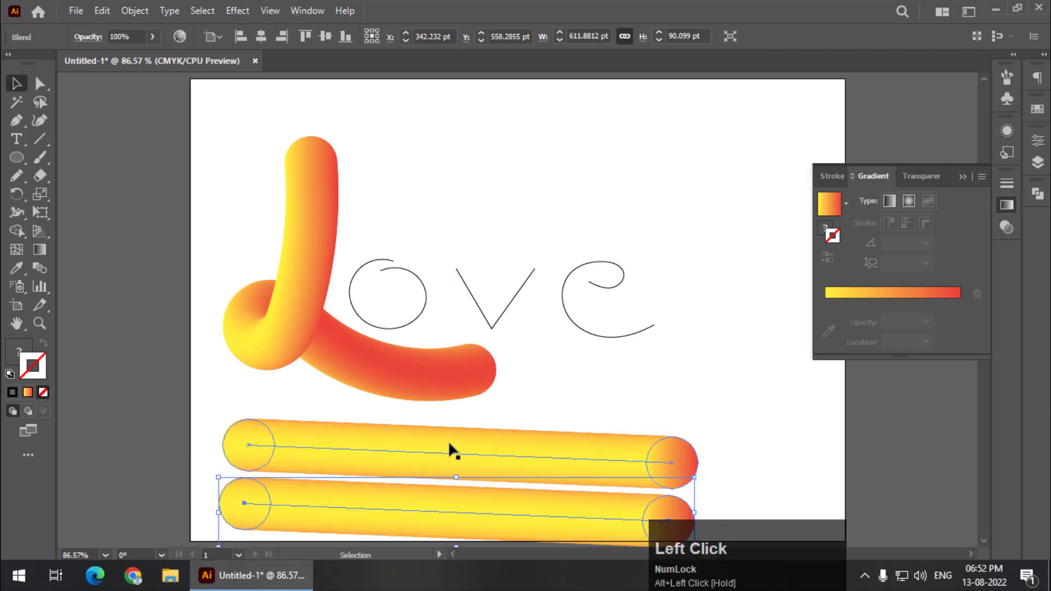
pyautogui.click(450, 444)
pyautogui.keyDown('shift'); pyautogui.click(414, 319); pyautogui.keyUp('shift')
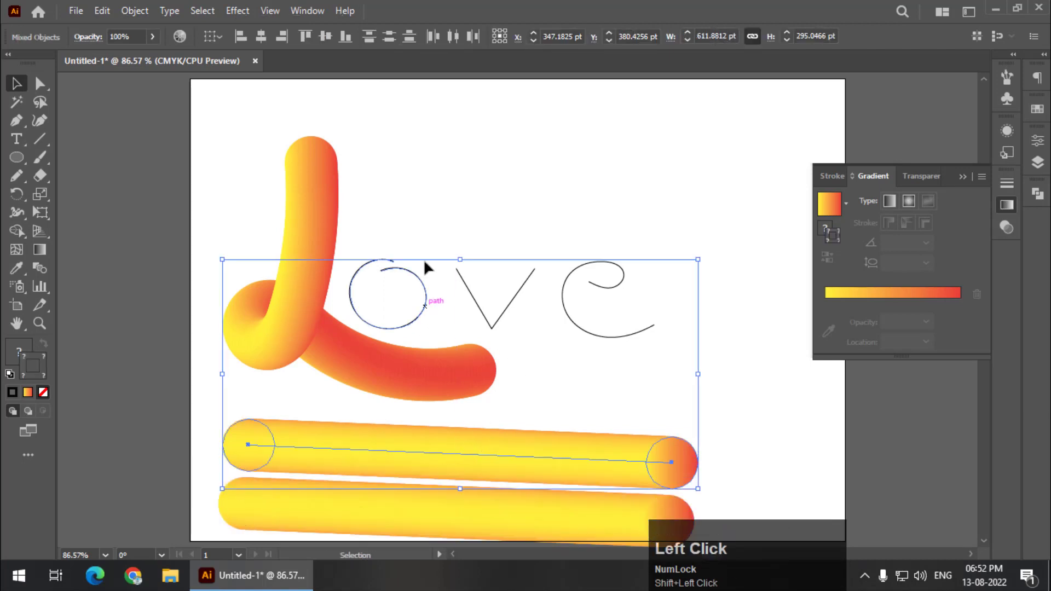
pyautogui.click(135, 10)
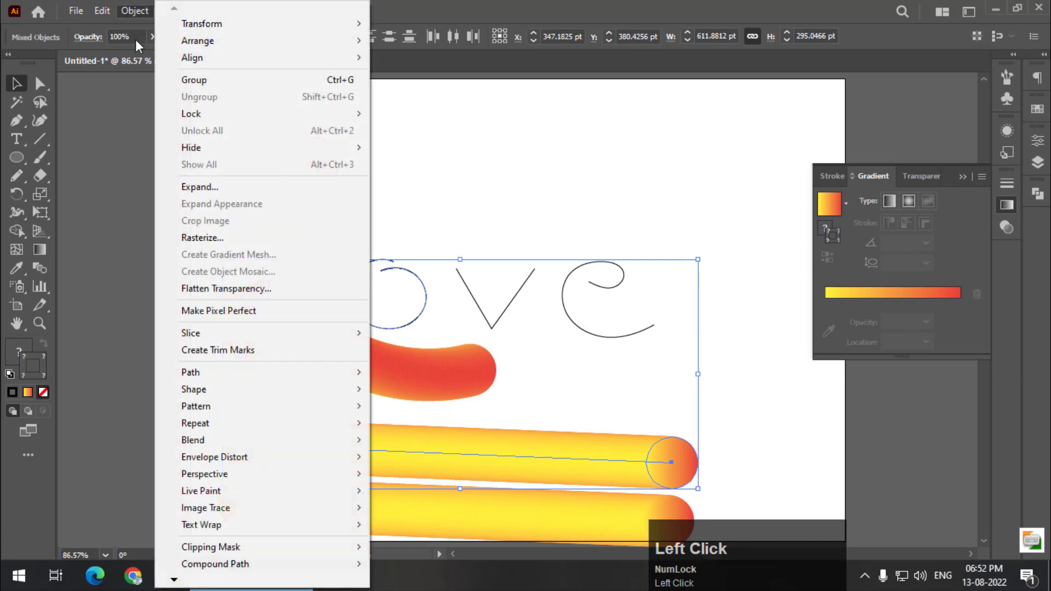
pyautogui.moveTo(301, 439)
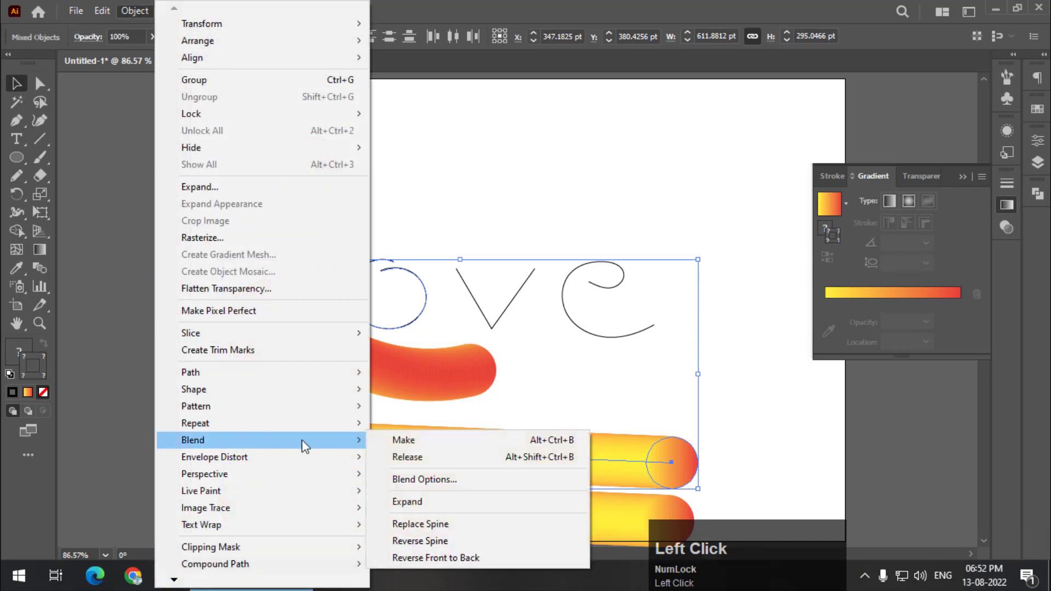
pyautogui.click(430, 524)
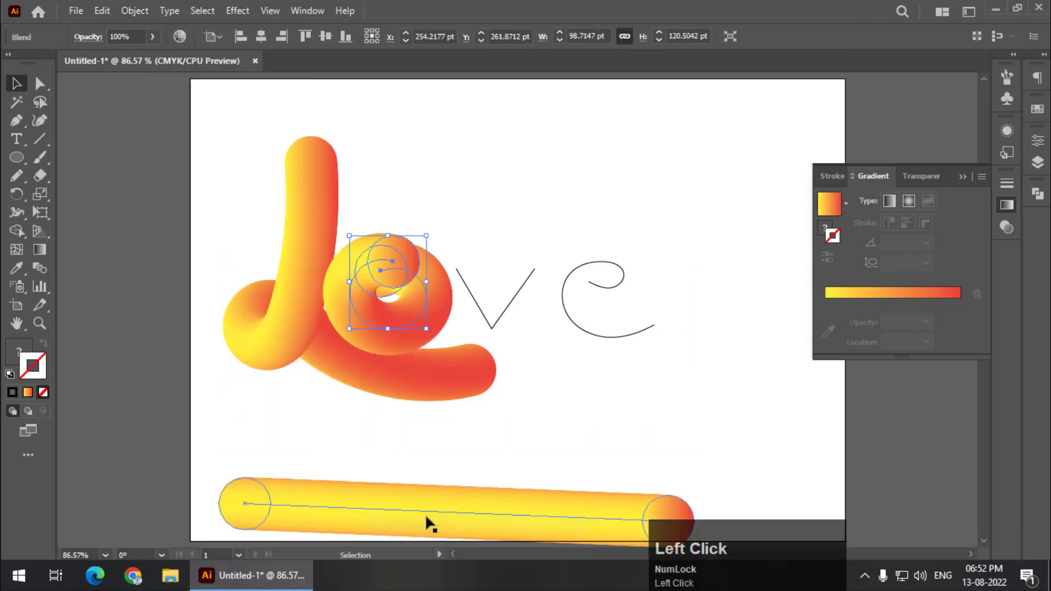
pyautogui.click(533, 232)
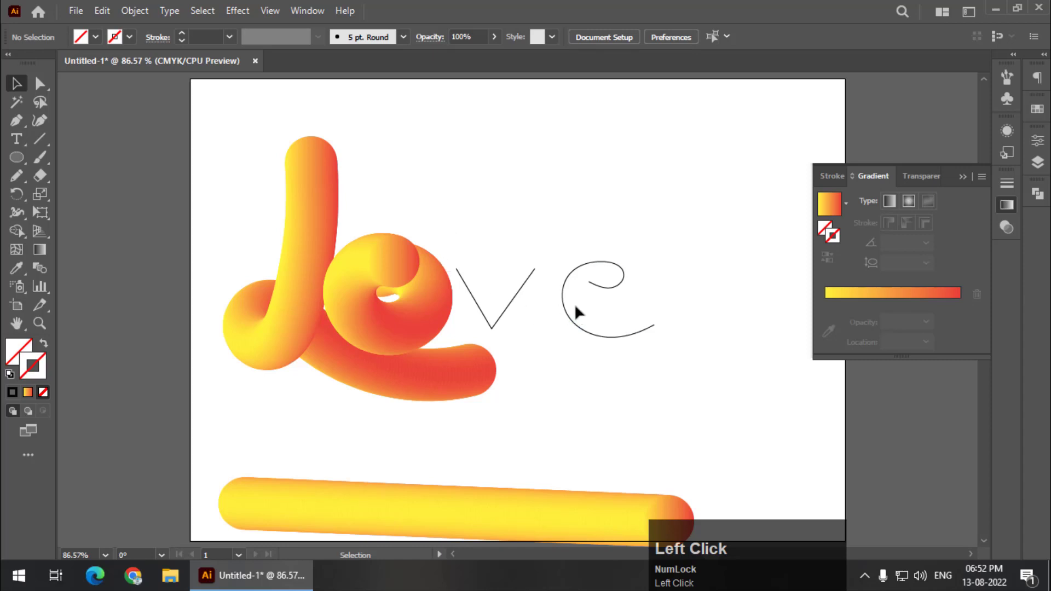
# Shift the e and v paths to the right and move the blended o up and right, away from the L
pyautogui.moveTo(566, 312); pyautogui.dragTo(605, 312)
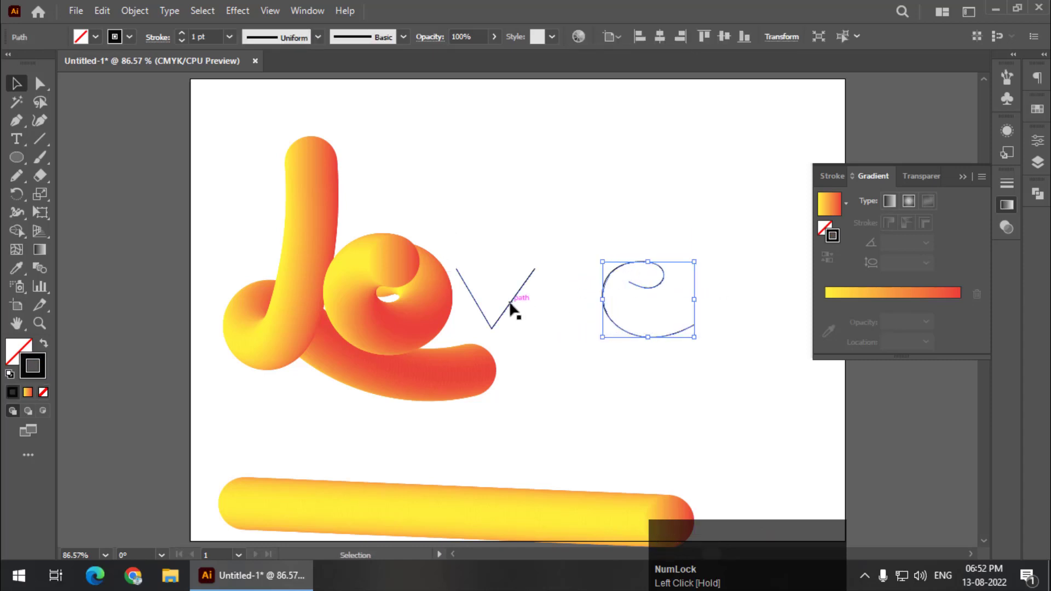
pyautogui.moveTo(512, 309); pyautogui.dragTo(548, 310)
pyautogui.moveTo(429, 314)
pyautogui.mouseDown()
pyautogui.moveTo(478, 320)
pyautogui.moveTo(446, 302)
pyautogui.mouseUp()
pyautogui.click(535, 175)
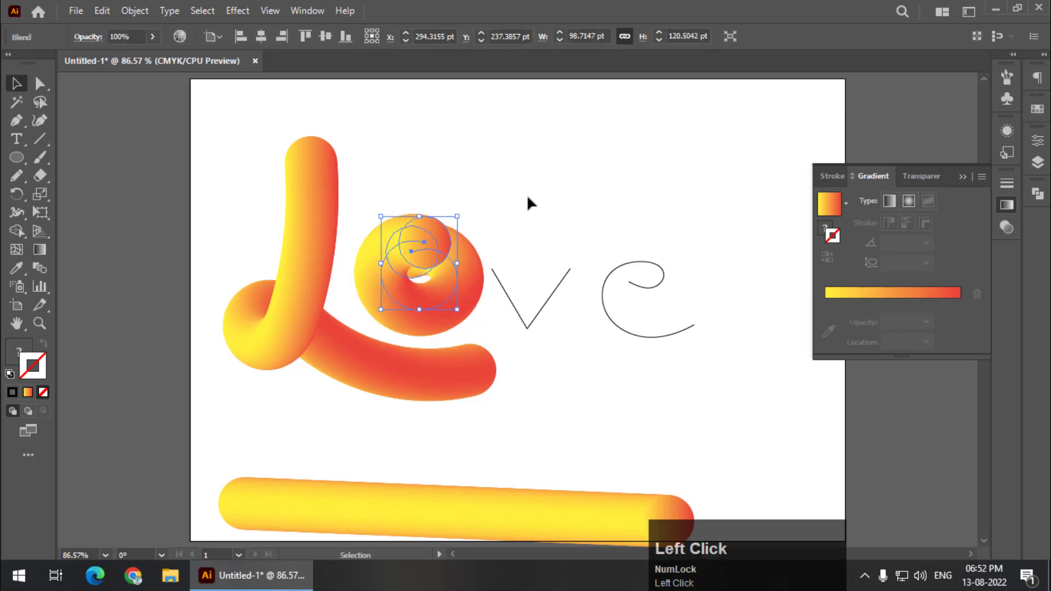
pyautogui.click(495, 223)
# Select only the front end circle of the blended o with Direct Selection and send it to the back
pyautogui.click(42, 84)
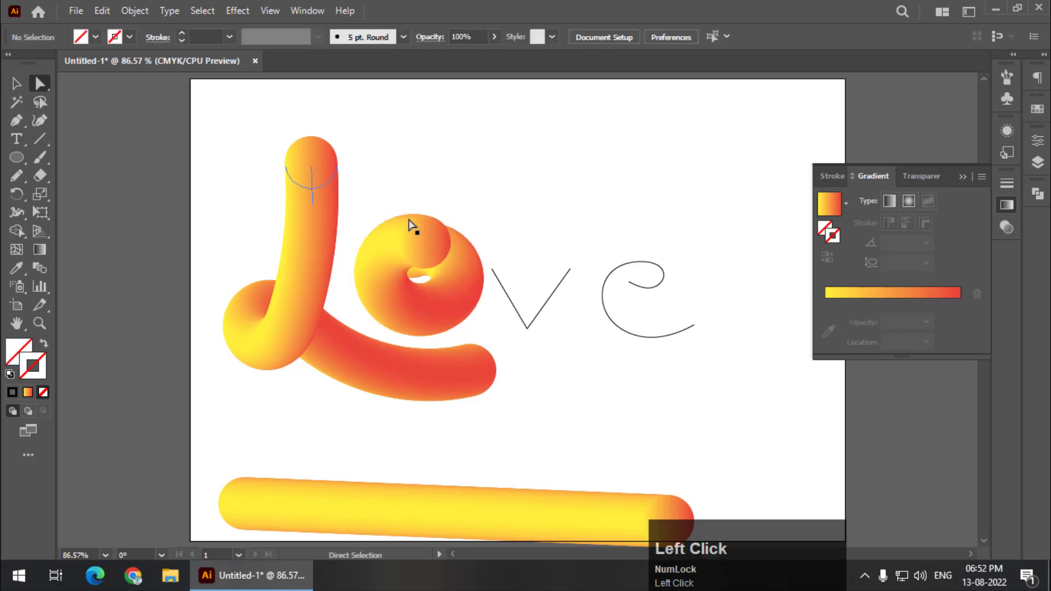
pyautogui.click(443, 231)
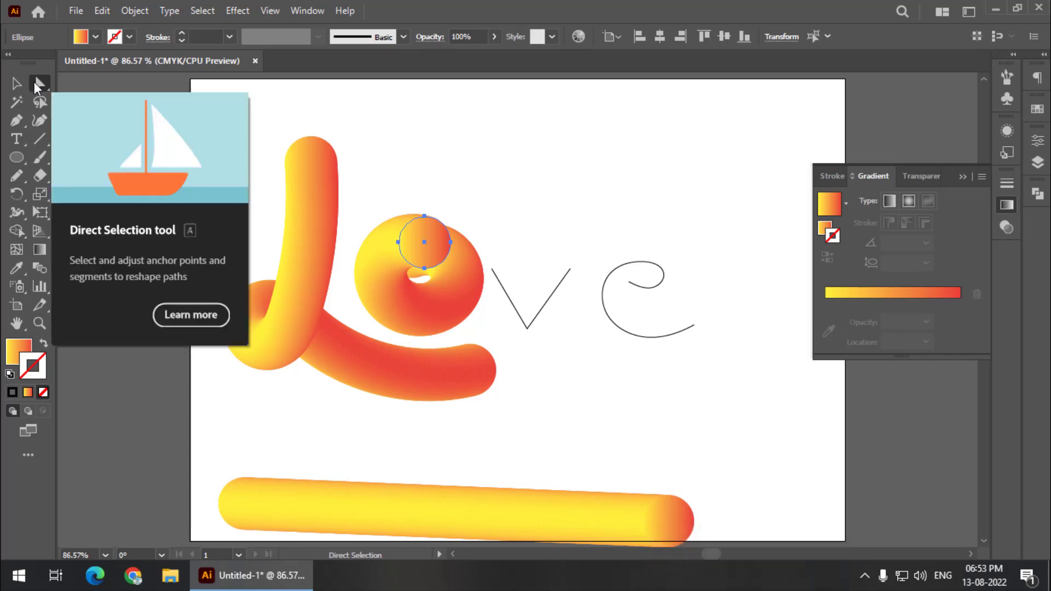
pyautogui.rightClick(434, 225)
pyautogui.moveTo(534, 470)
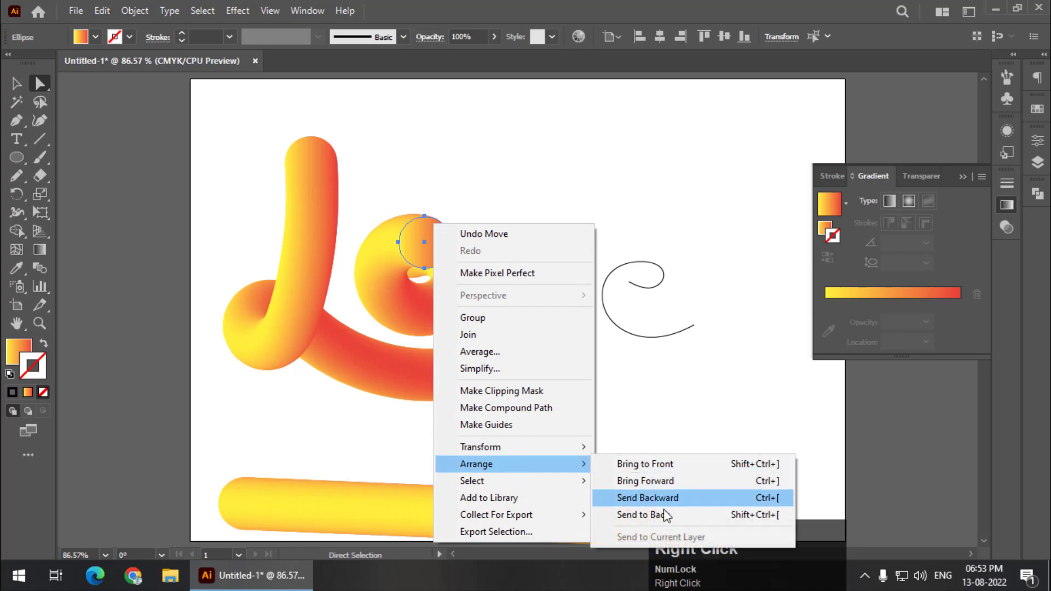
pyautogui.click(664, 511)
pyautogui.click(531, 180)
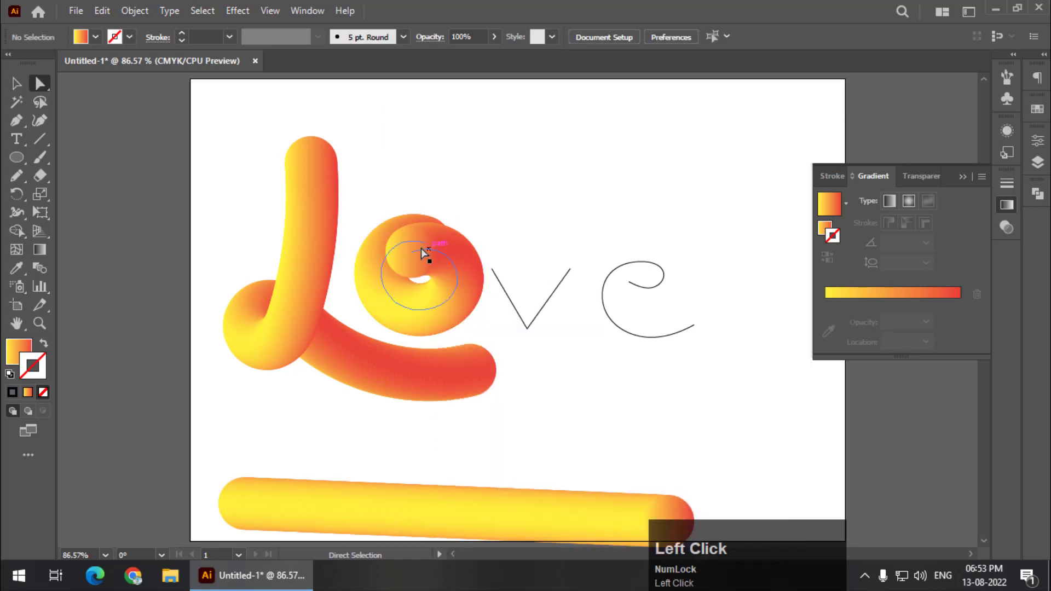
# Send the inner end circle of the blended o to the back to reverse the overlap
pyautogui.click(424, 241)
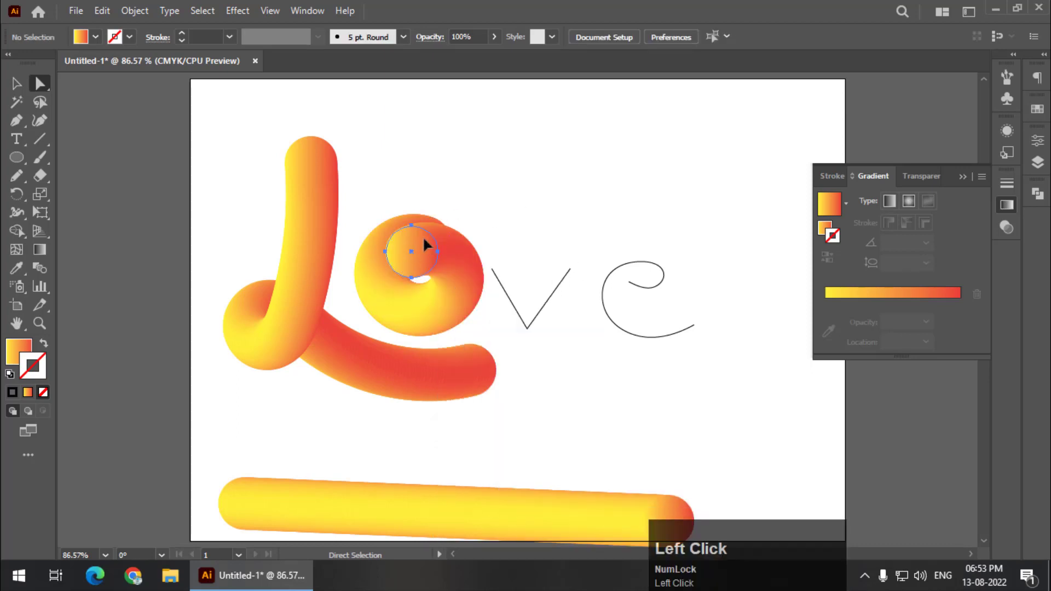
pyautogui.rightClick(425, 240)
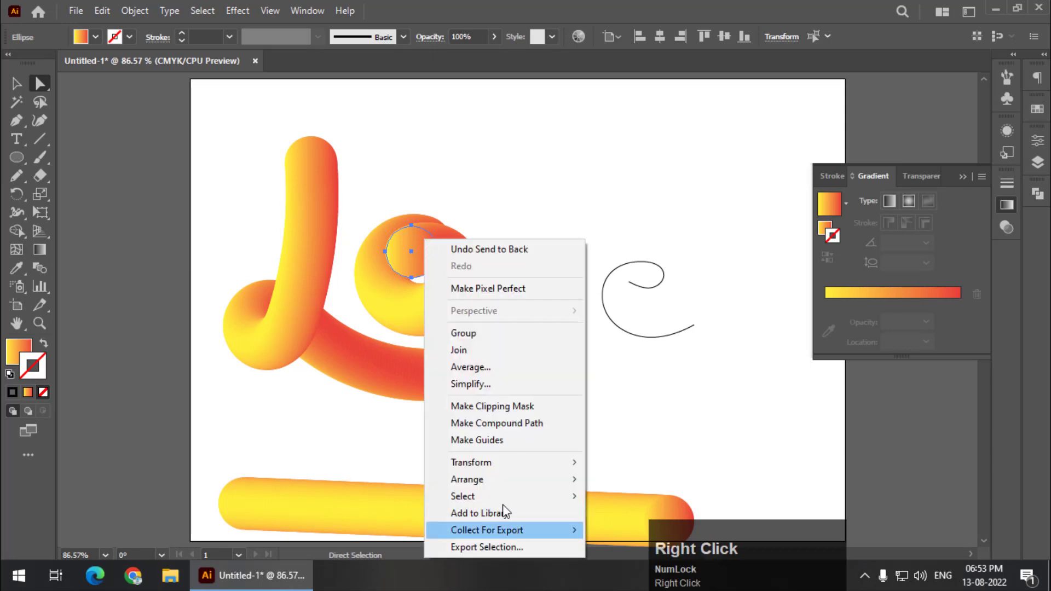
pyautogui.moveTo(499, 479)
pyautogui.click(620, 531)
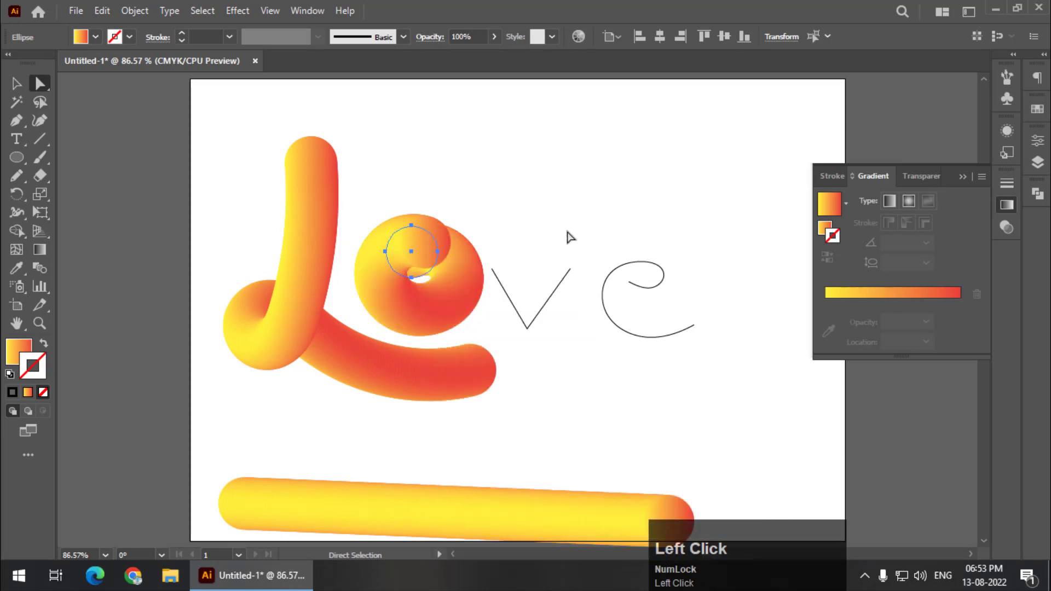
pyautogui.click(508, 159)
# Duplicate the remaining gradient bar and replace the spine of the upper bar with the v path
pyautogui.click(17, 83)
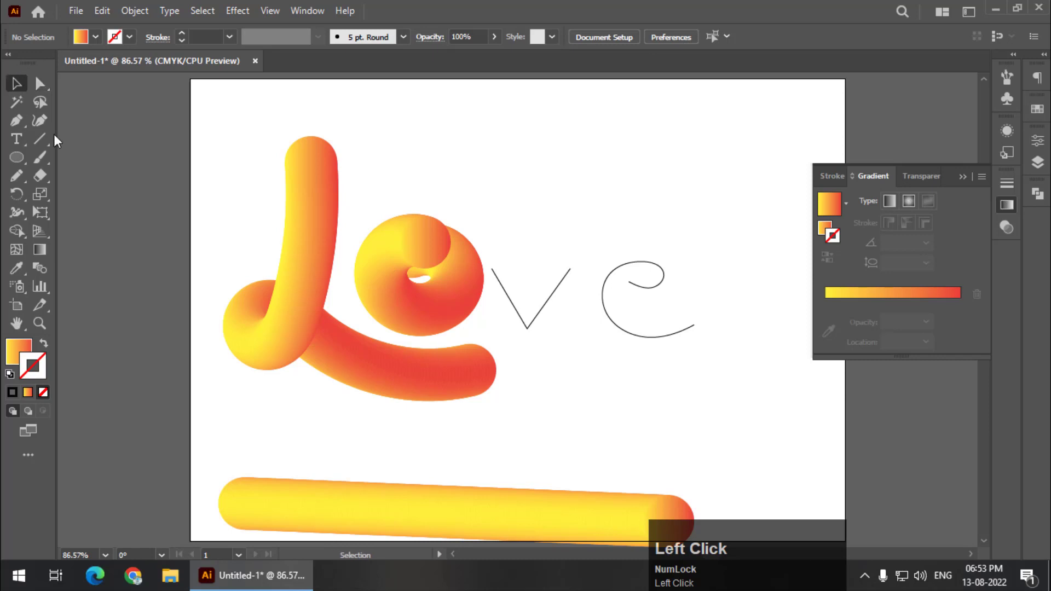
pyautogui.moveTo(329, 509); pyautogui.dragTo(391, 519)
pyautogui.click(398, 452)
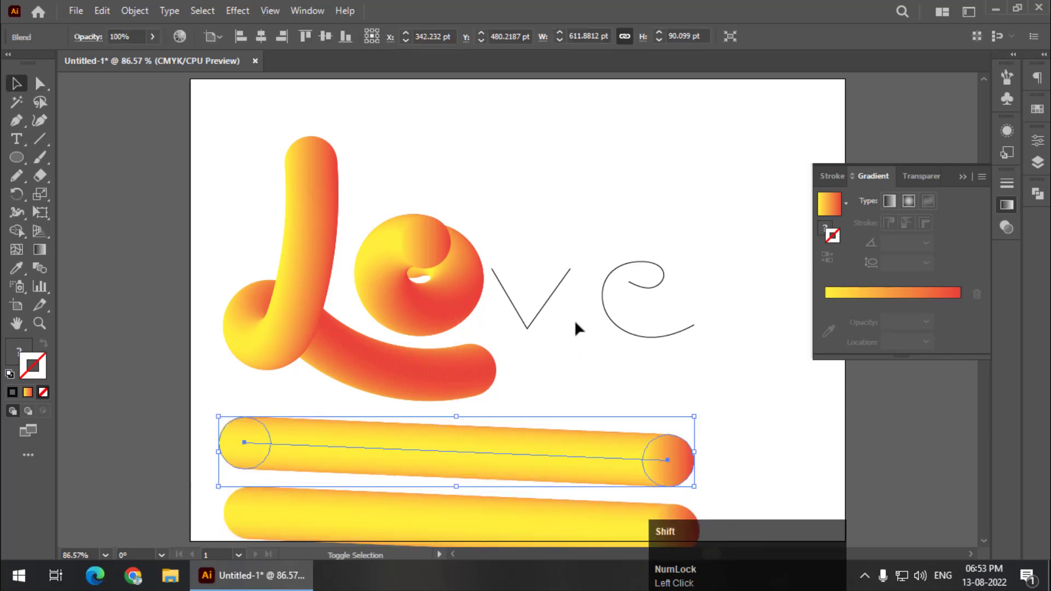
pyautogui.keyDown('shift'); pyautogui.click(542, 311); pyautogui.keyUp('shift')
pyautogui.click(135, 11)
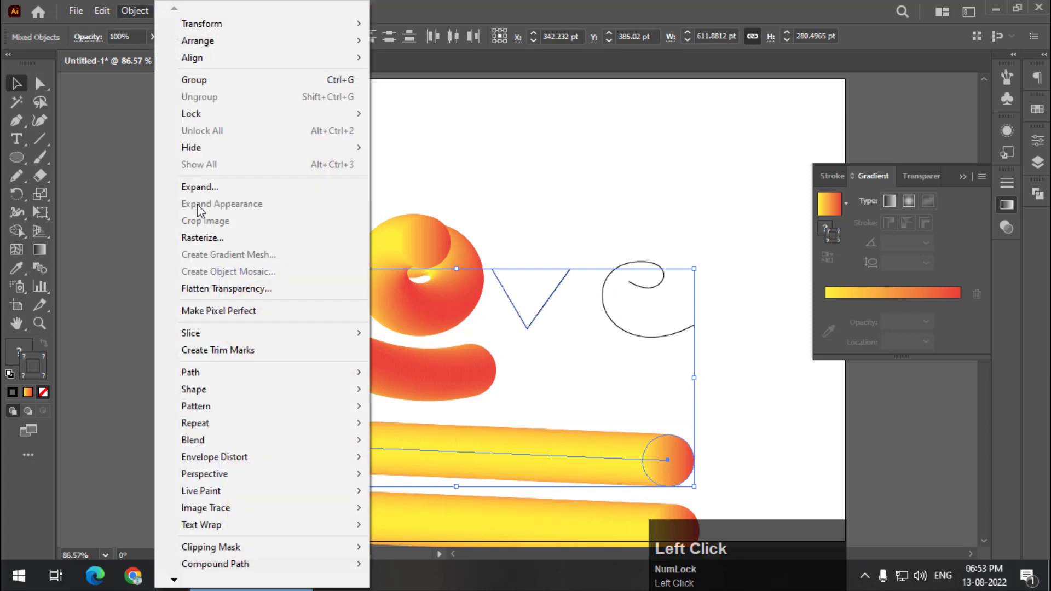
pyautogui.moveTo(228, 439)
pyautogui.click(420, 523)
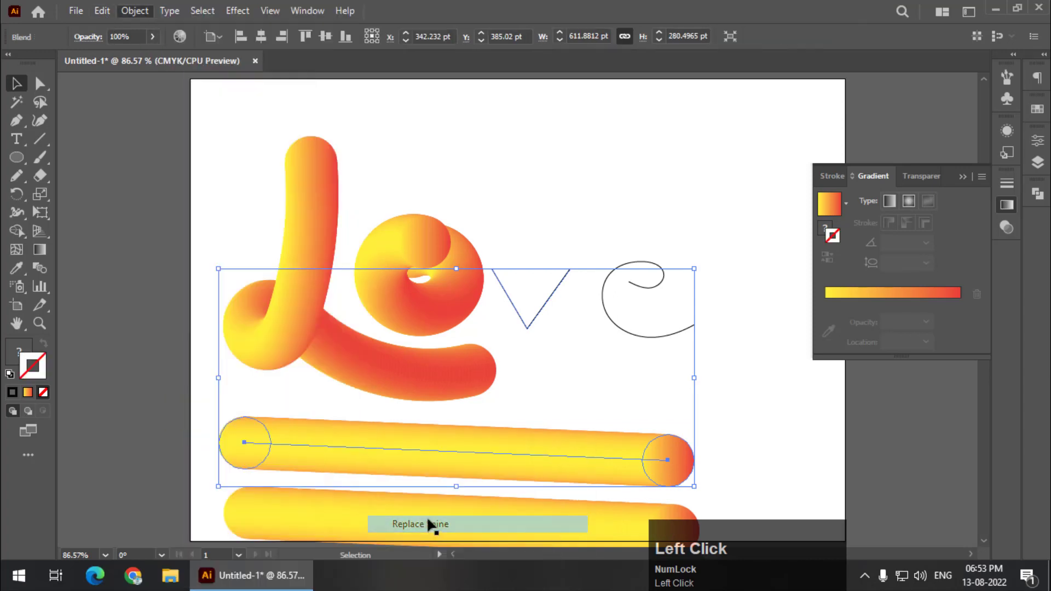
pyautogui.click(611, 291)
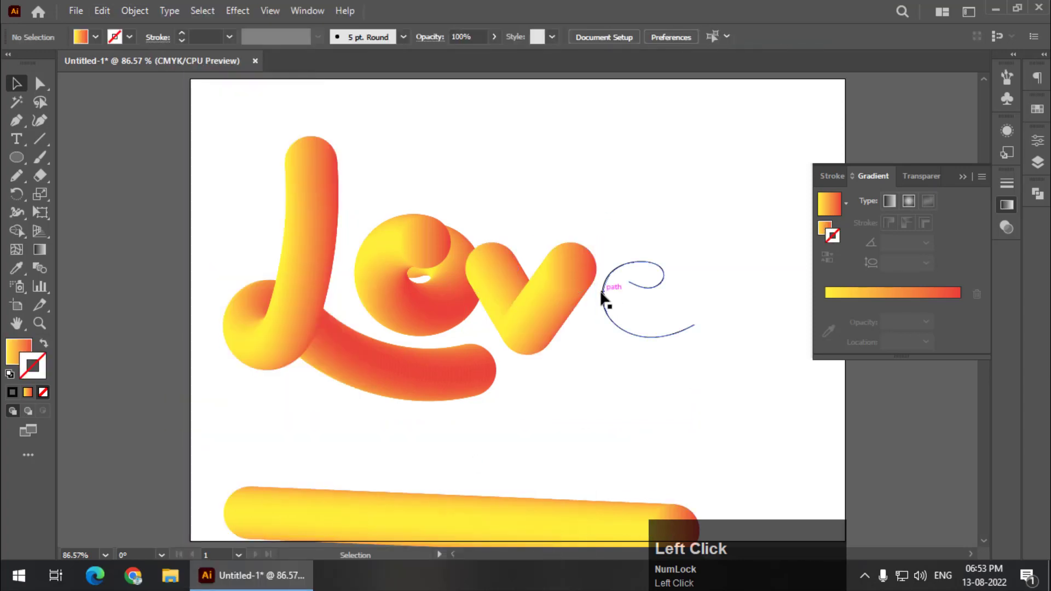
# Move the e path and the blended v further right to open up the letter spacing
pyautogui.moveTo(602, 293); pyautogui.dragTo(640, 294)
pyautogui.moveTo(558, 300); pyautogui.dragTo(584, 297)
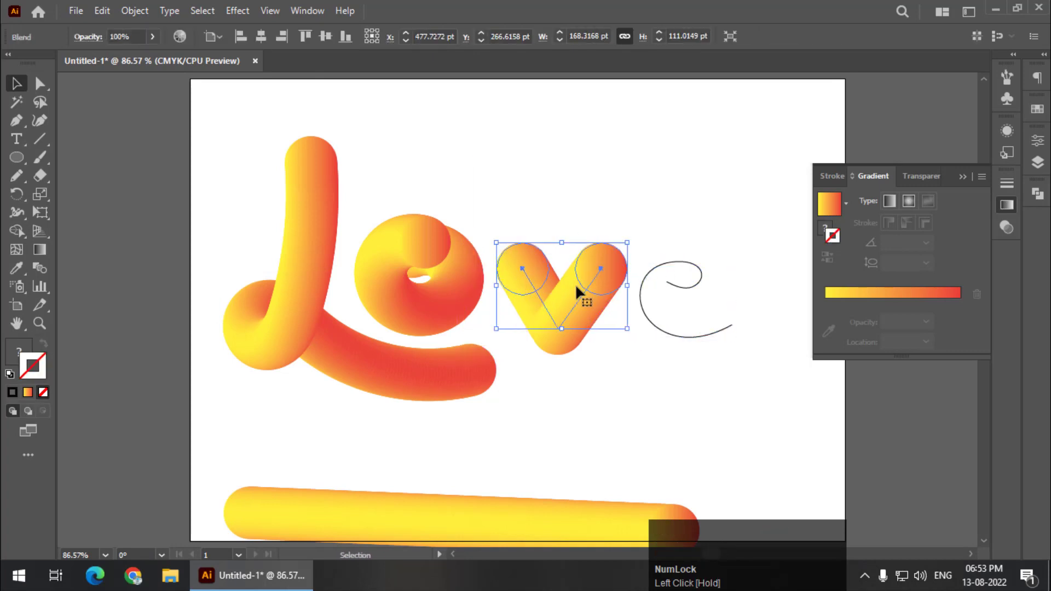
# Duplicate the gradient bar just below itself and draw an unfilled circle with a black outline above the e path
pyautogui.click(605, 181)
pyautogui.moveTo(493, 534)
pyautogui.mouseDown()
pyautogui.moveTo(494, 459)
pyautogui.moveTo(504, 524)
pyautogui.moveTo(495, 533)
pyautogui.mouseUp()
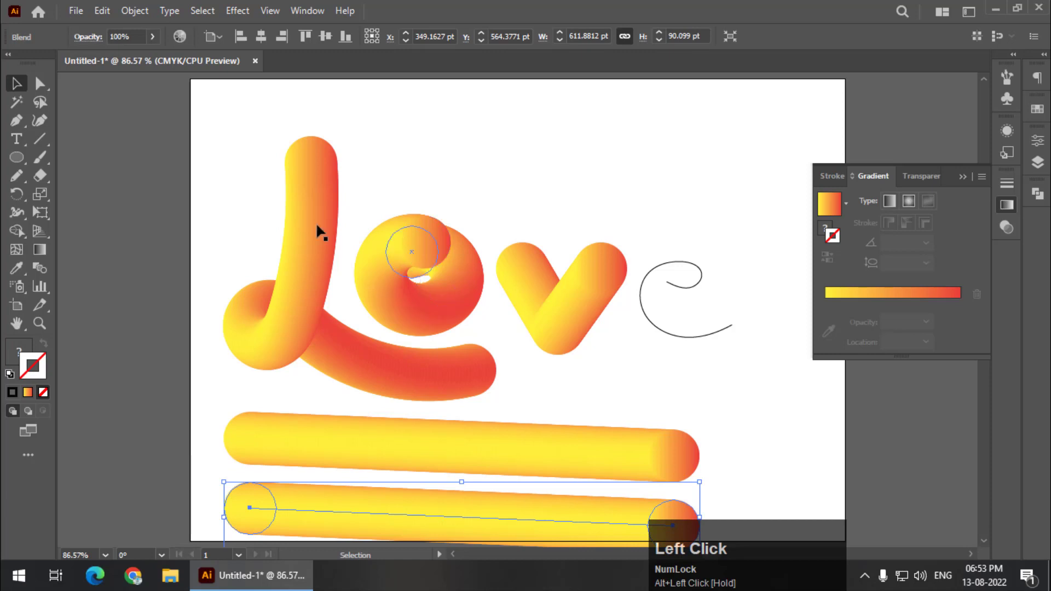
pyautogui.click(17, 157)
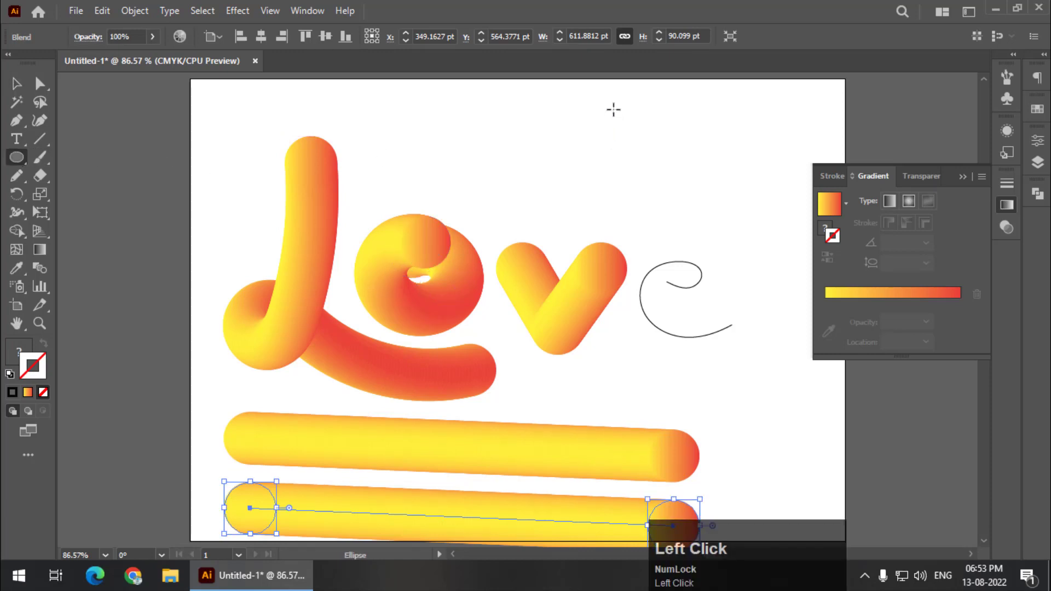
pyautogui.moveTo(613, 109)
pyautogui.mouseDown()
pyautogui.moveTo(704, 213)
pyautogui.moveTo(720, 216)
pyautogui.mouseUp()
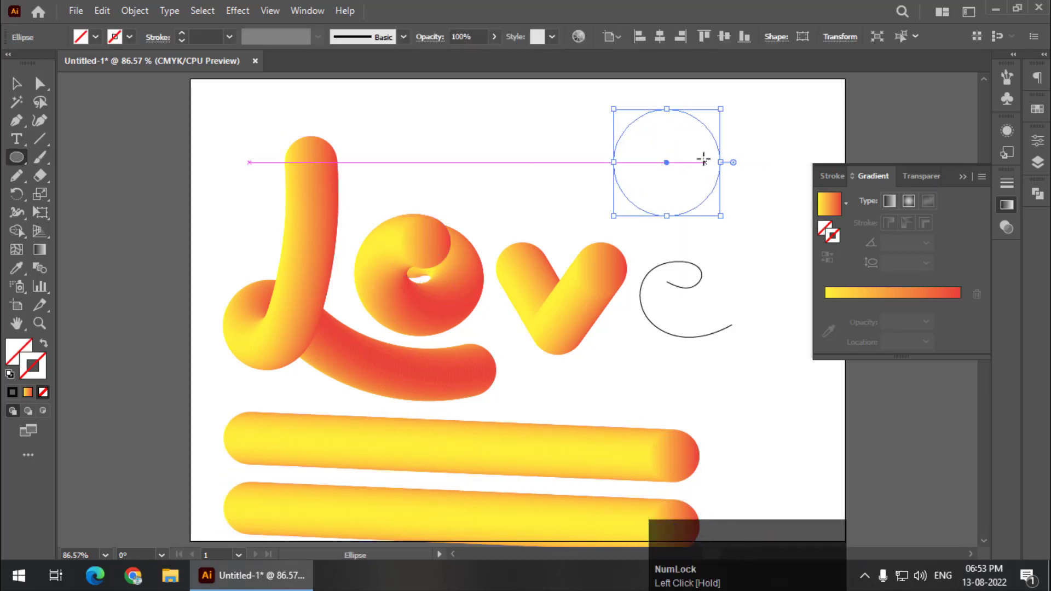
pyautogui.click(12, 392)
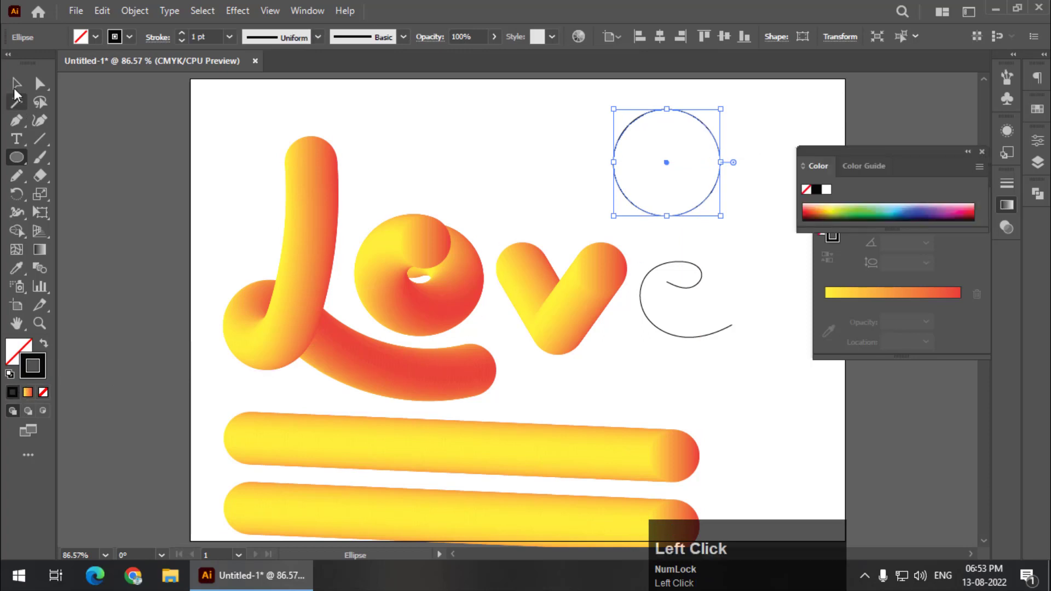
# Replace the spine of the upper gradient bar with the circle path, and delete the resulting blended ring
pyautogui.click(16, 85)
pyautogui.click(520, 435)
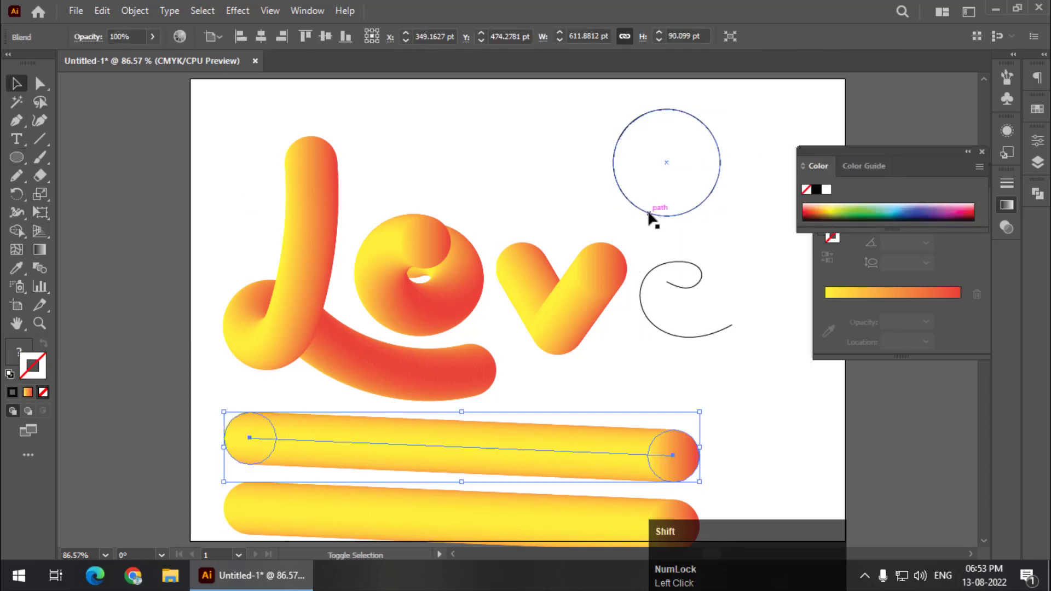
pyautogui.keyDown('shift'); pyautogui.click(648, 214); pyautogui.keyUp('shift')
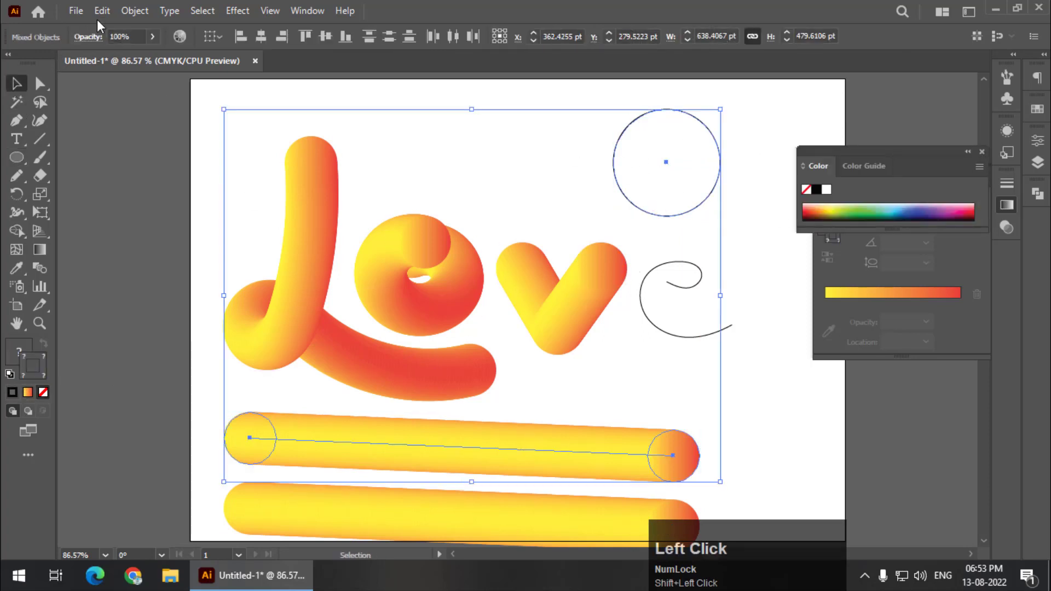
pyautogui.click(135, 11)
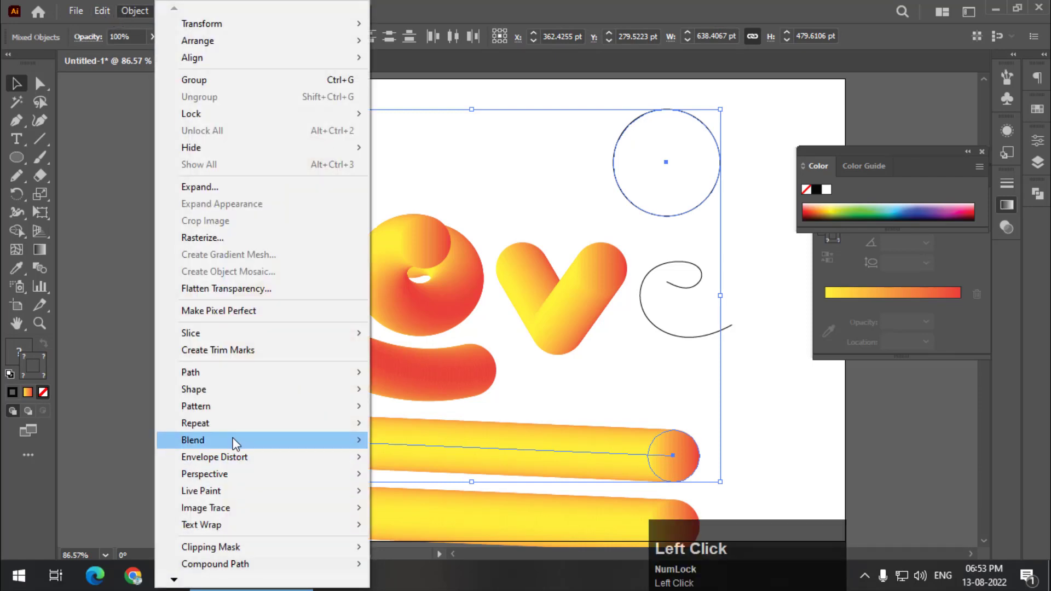
pyautogui.moveTo(235, 443)
pyautogui.click(453, 526)
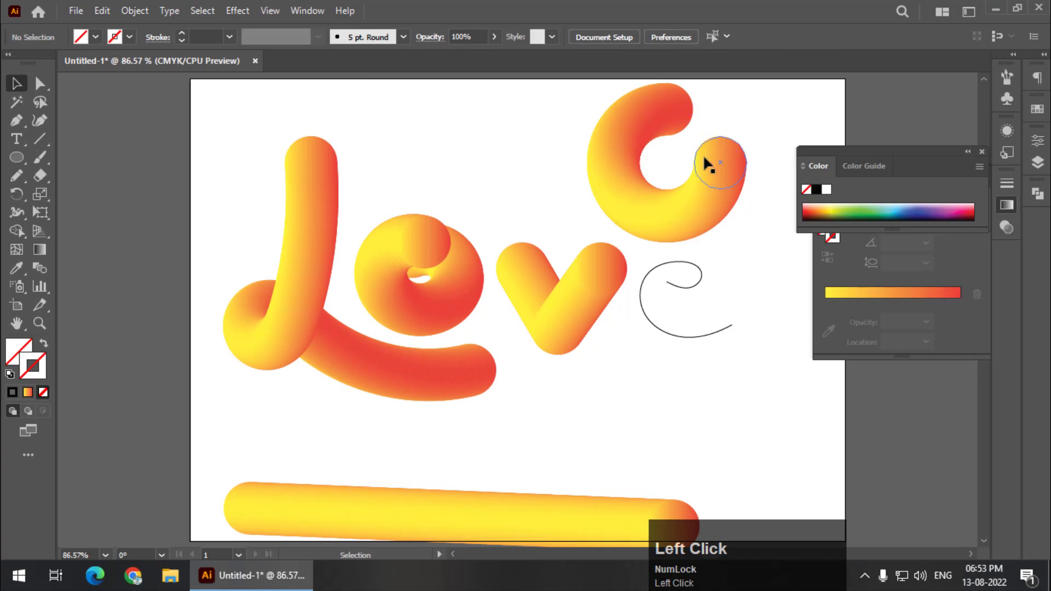
pyautogui.click(700, 191)
pyautogui.press('Delete')
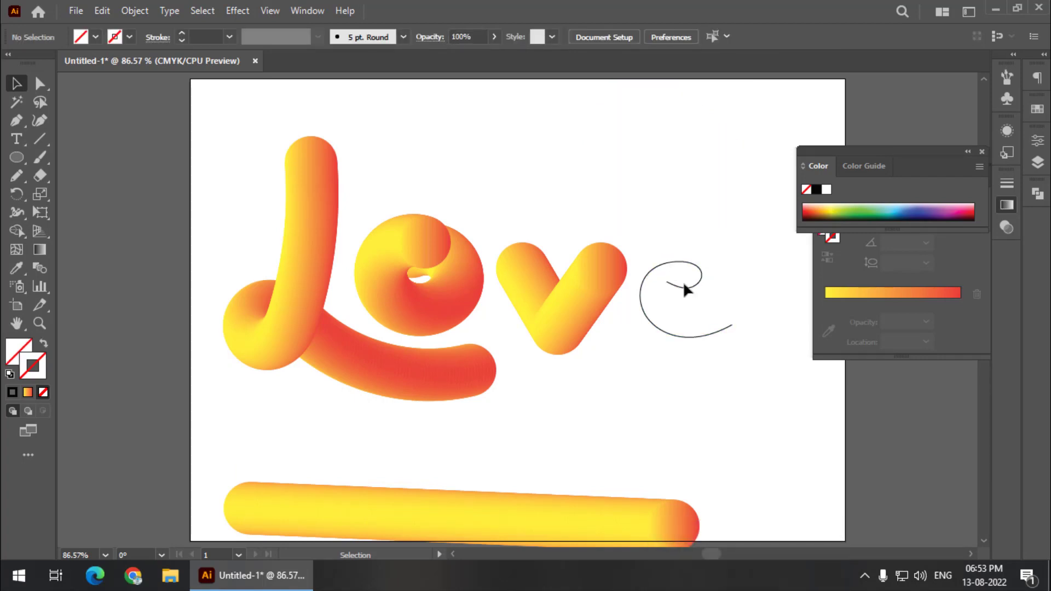
# Move the remaining gradient bar up onto the artboard and replace its spine with the e path
pyautogui.click(481, 499)
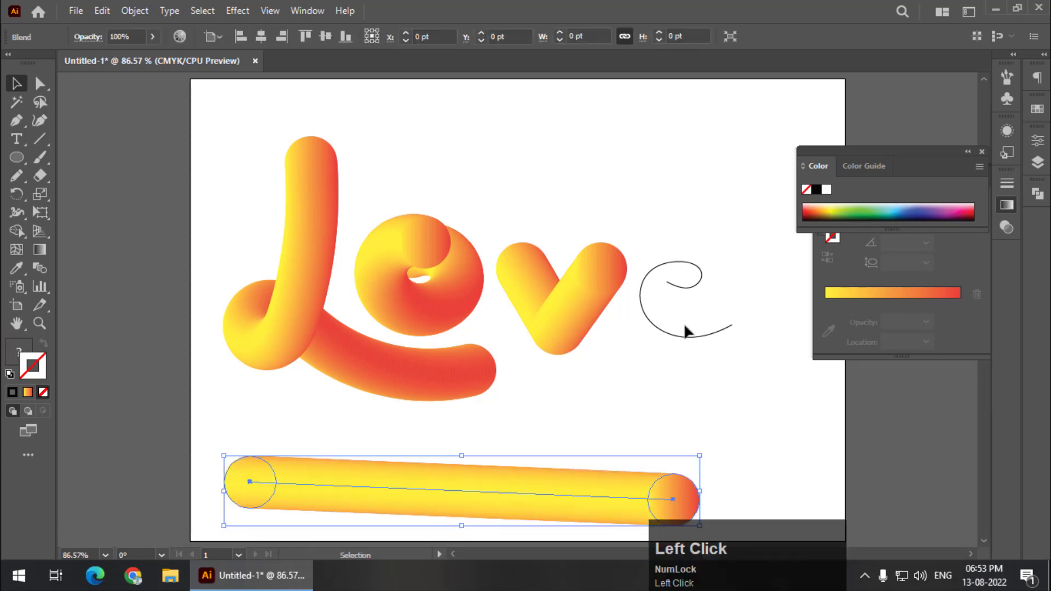
pyautogui.moveTo(488, 481); pyautogui.dragTo(505, 464)
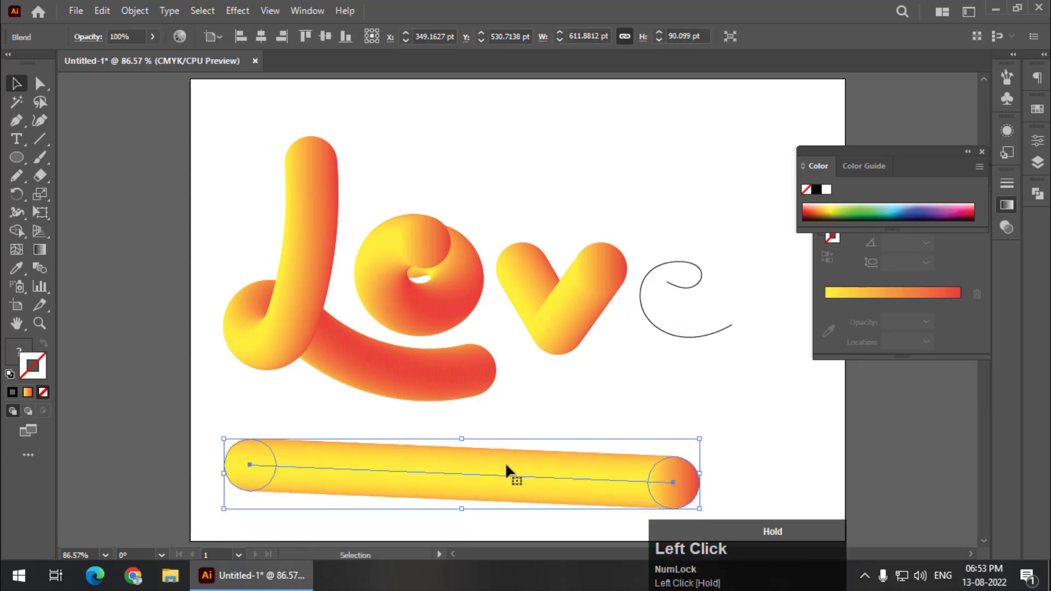
pyautogui.keyDown('shift'); pyautogui.click(682, 336); pyautogui.keyUp('shift')
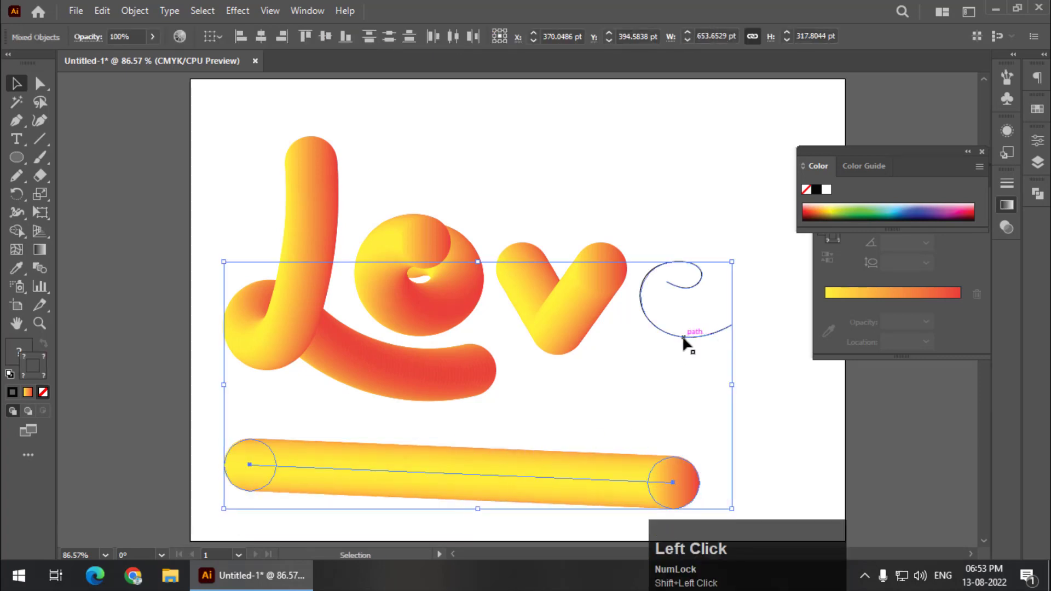
pyautogui.click(135, 11)
pyautogui.moveTo(248, 439)
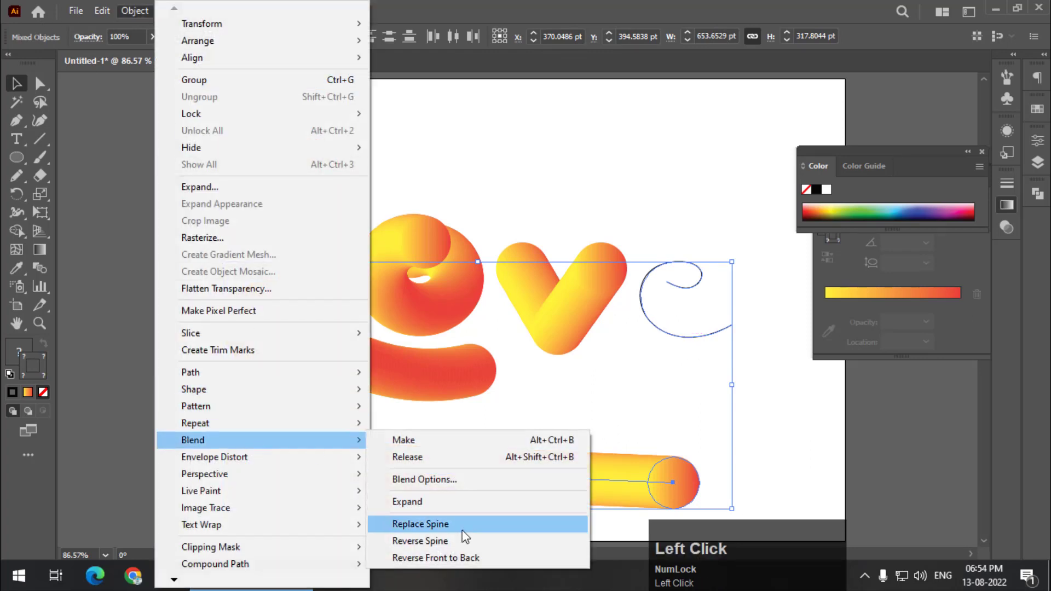
pyautogui.click(444, 522)
pyautogui.click(531, 471)
# Shift the blended e slightly right and down so it sits beside the v
pyautogui.moveTo(685, 339)
pyautogui.mouseDown()
pyautogui.moveTo(718, 335)
pyautogui.moveTo(699, 338)
pyautogui.mouseUp()
pyautogui.click(695, 373)
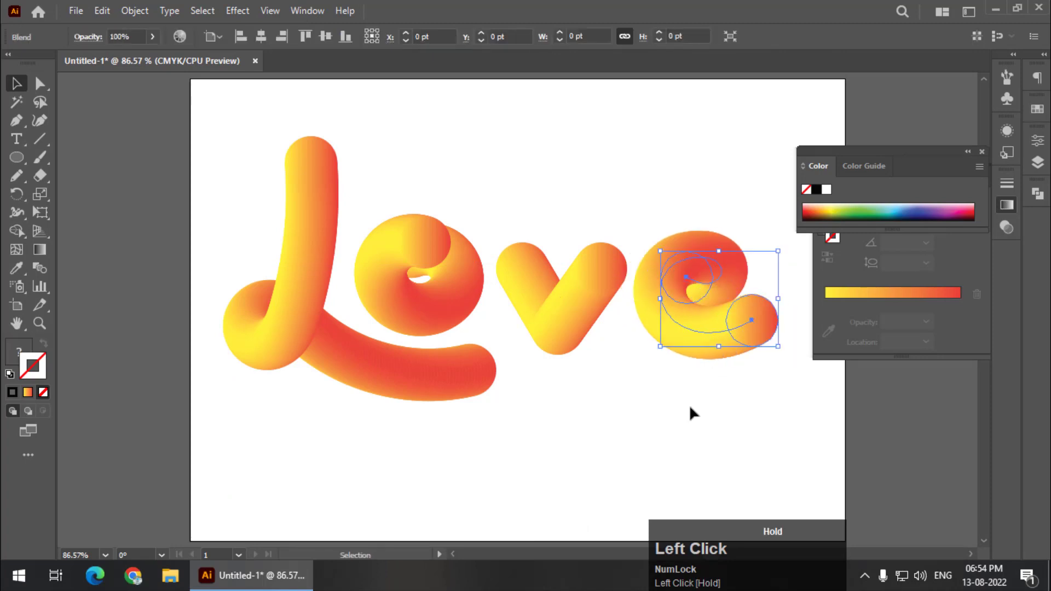
pyautogui.click(684, 406)
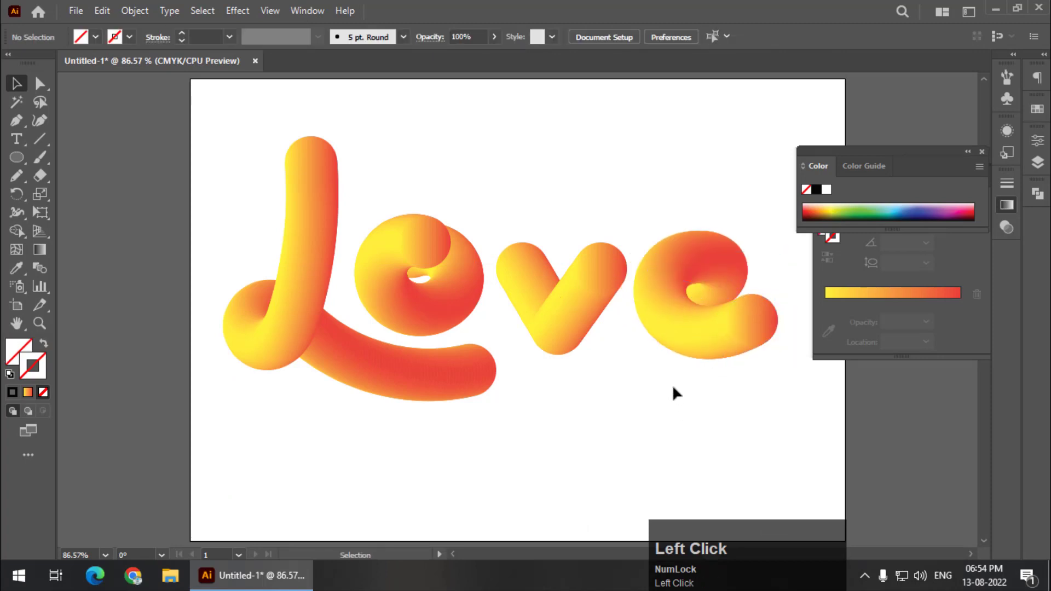
pyautogui.moveTo(681, 333); pyautogui.dragTo(675, 344)
pyautogui.click(666, 428)
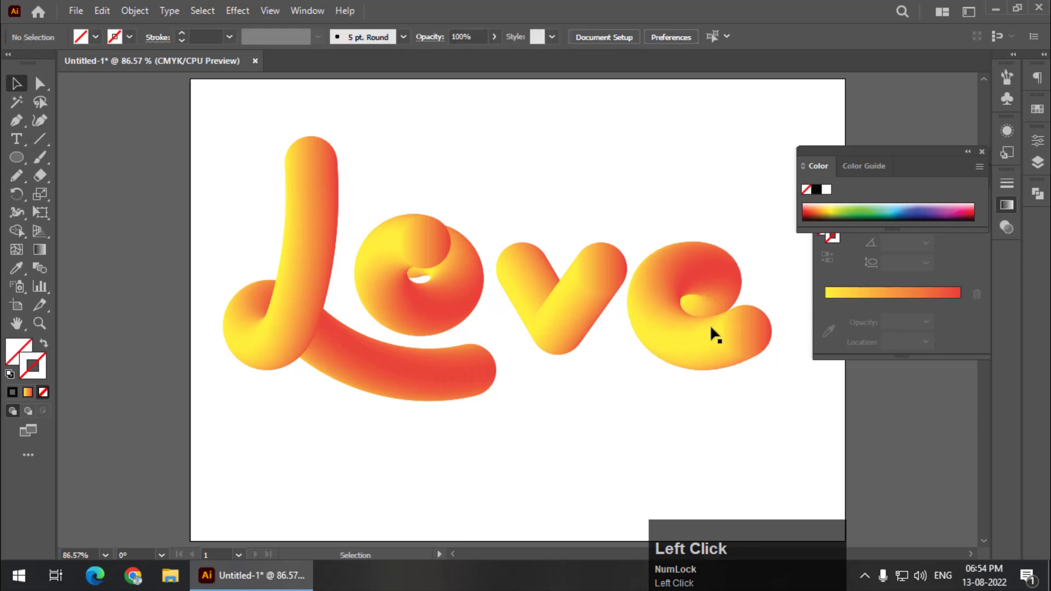
# Put away the floating Color and Gradient settings to clear the view of the lettering
pyautogui.click(982, 152)
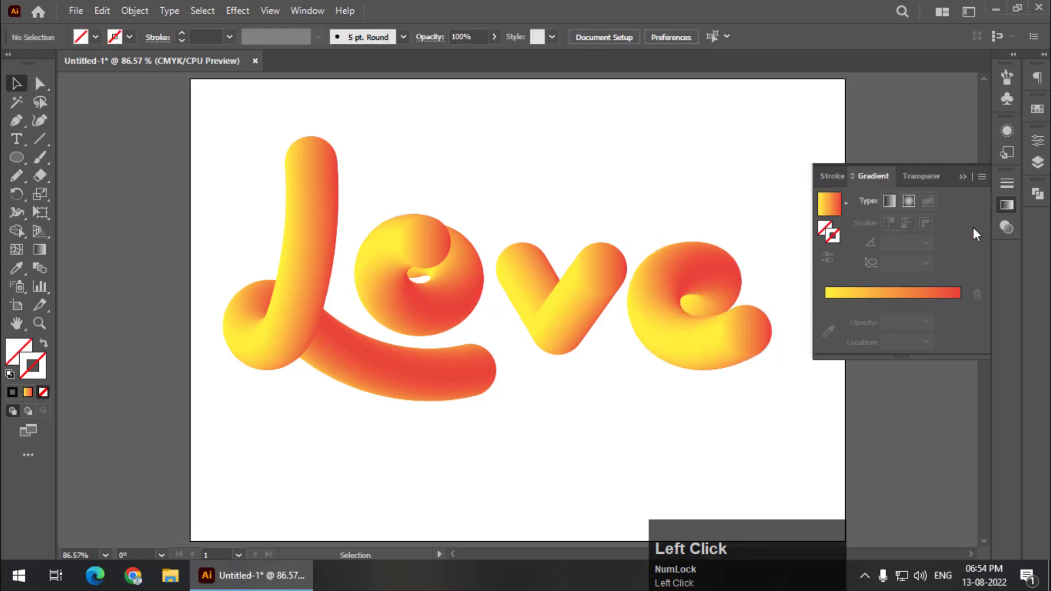
pyautogui.click(1002, 207)
pyautogui.scroll(-1, 354, 125)
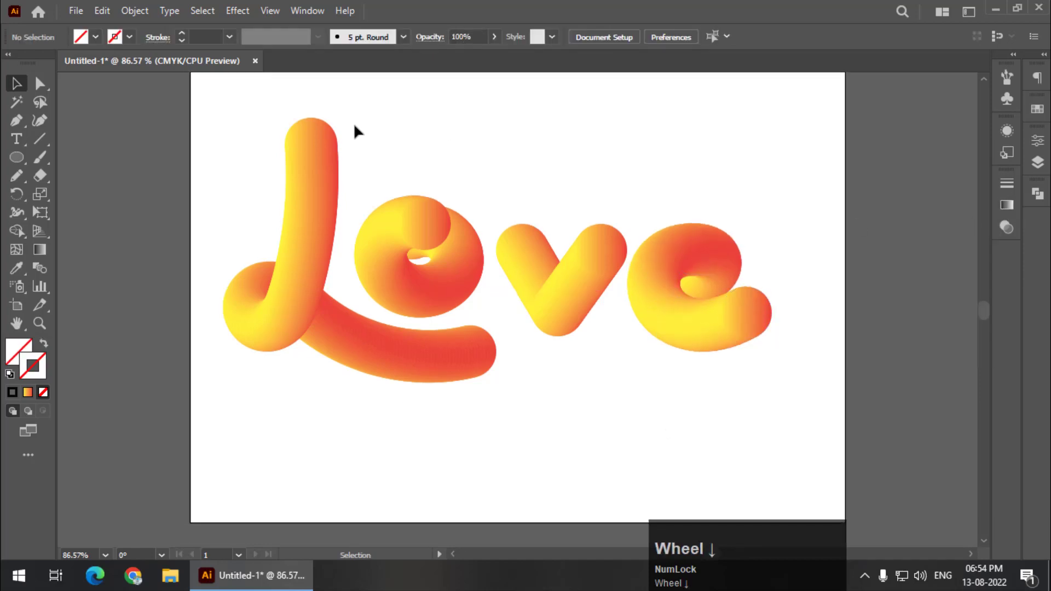
pyautogui.scroll(1, 353, 122)
# Draw a rectangle covering the whole artboard, 841.89 by 595.28 pt, and fill it with black
pyautogui.moveTo(24, 157); pyautogui.dragTo(64, 156)
pyautogui.moveTo(190, 79); pyautogui.dragTo(845, 540)
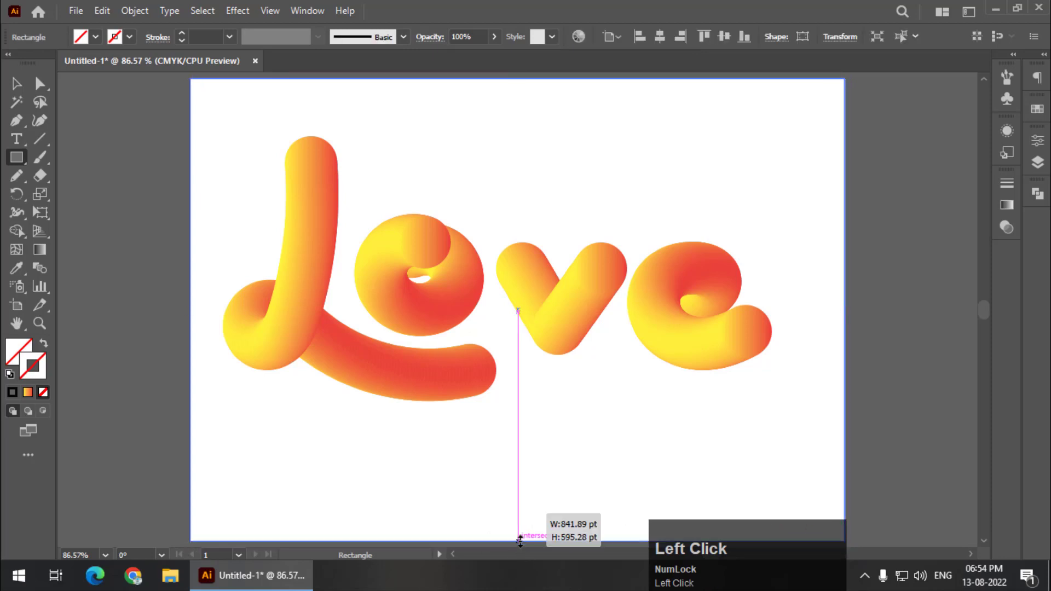
pyautogui.moveTo(520, 541); pyautogui.dragTo(518, 541)
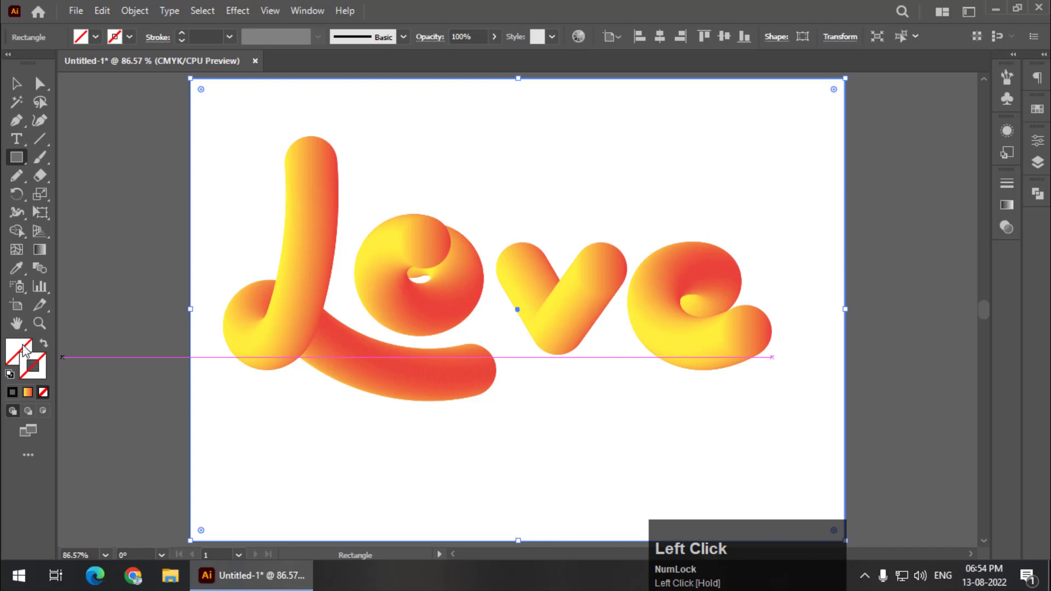
pyautogui.click(25, 350)
pyautogui.click(13, 392)
# Send the black background rectangle to the back, behind the lettering, and deselect it
pyautogui.rightClick(338, 272)
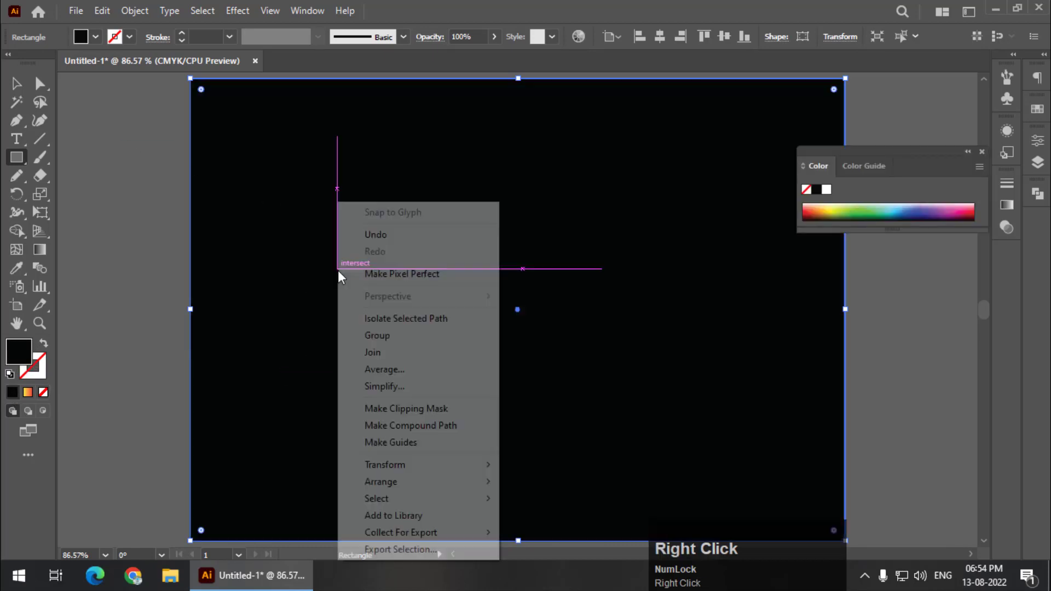
pyautogui.moveTo(405, 481)
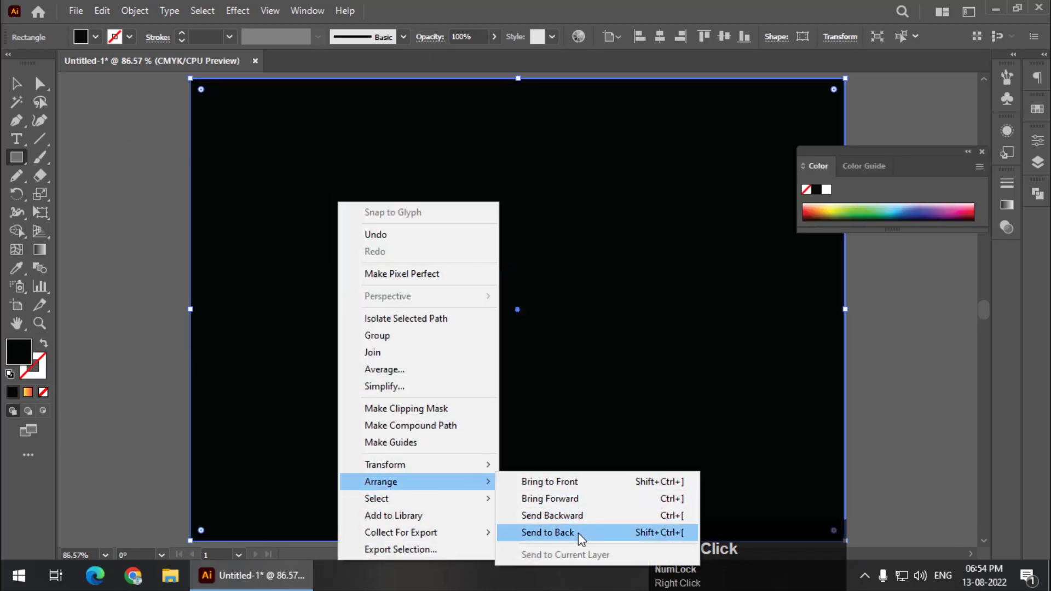
pyautogui.click(578, 533)
pyautogui.click(16, 83)
pyautogui.click(126, 146)
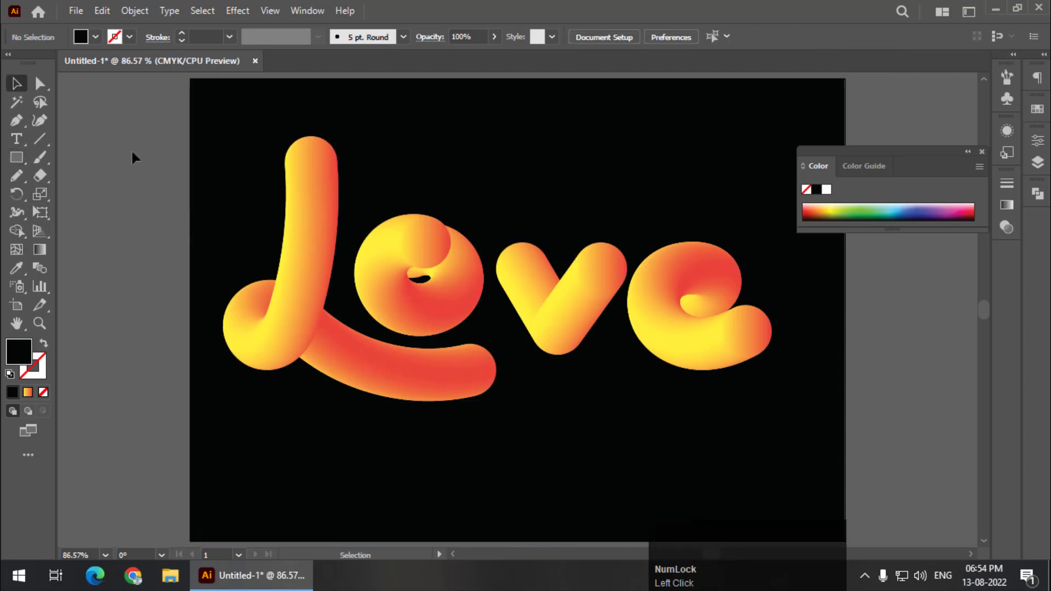
# Enlarge the blended L to about 430 by 452 pt and move the o, v and e down and right to fit beside it
pyautogui.click(456, 392)
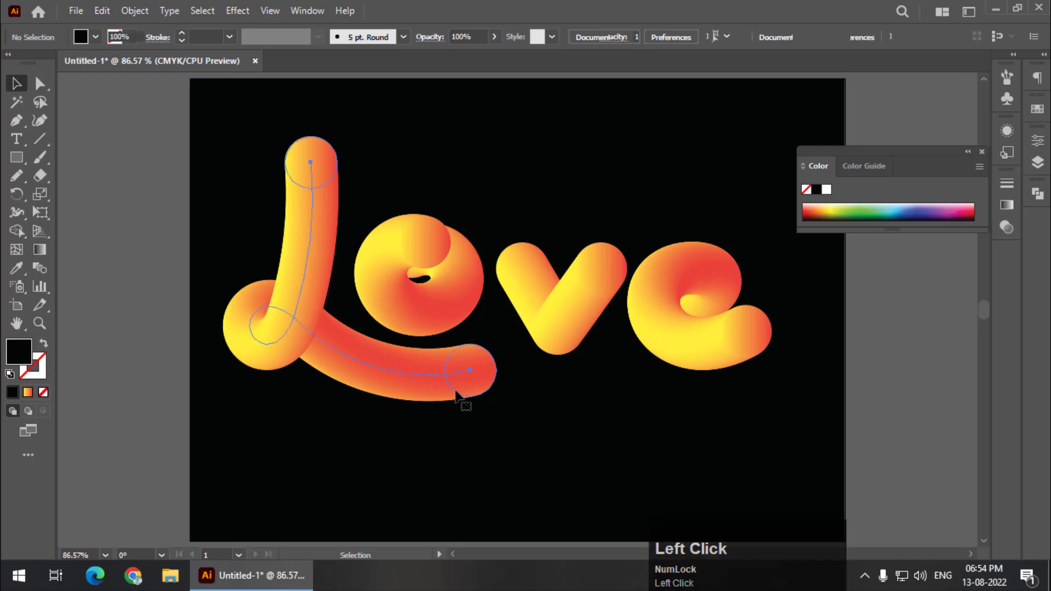
pyautogui.moveTo(493, 395); pyautogui.dragTo(602, 495)
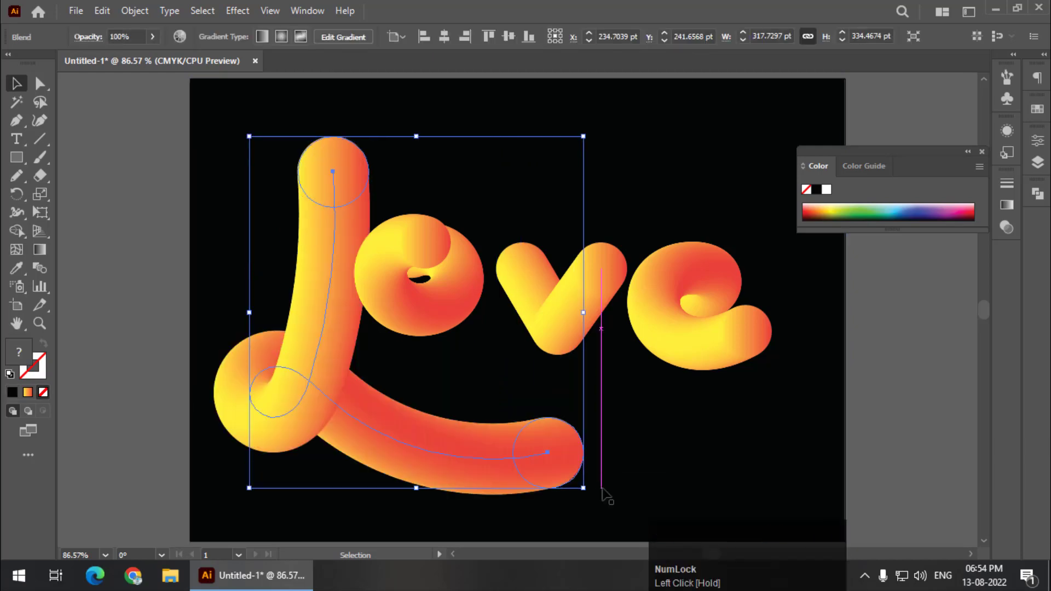
pyautogui.moveTo(436, 312); pyautogui.dragTo(457, 356)
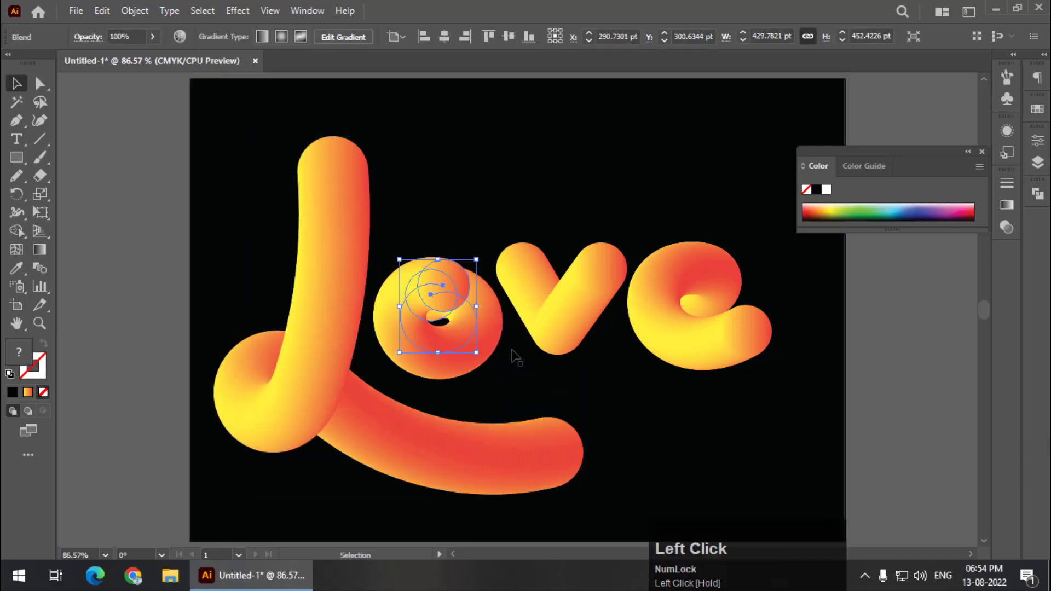
pyautogui.moveTo(559, 322); pyautogui.dragTo(560, 351)
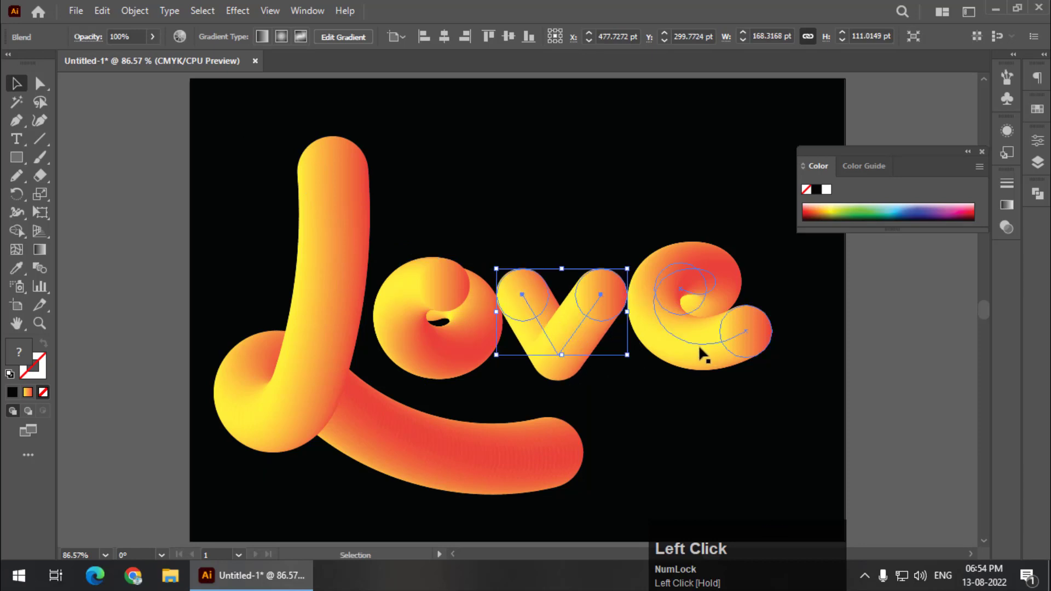
pyautogui.moveTo(699, 344); pyautogui.dragTo(721, 356)
pyautogui.moveTo(578, 339); pyautogui.dragTo(591, 352)
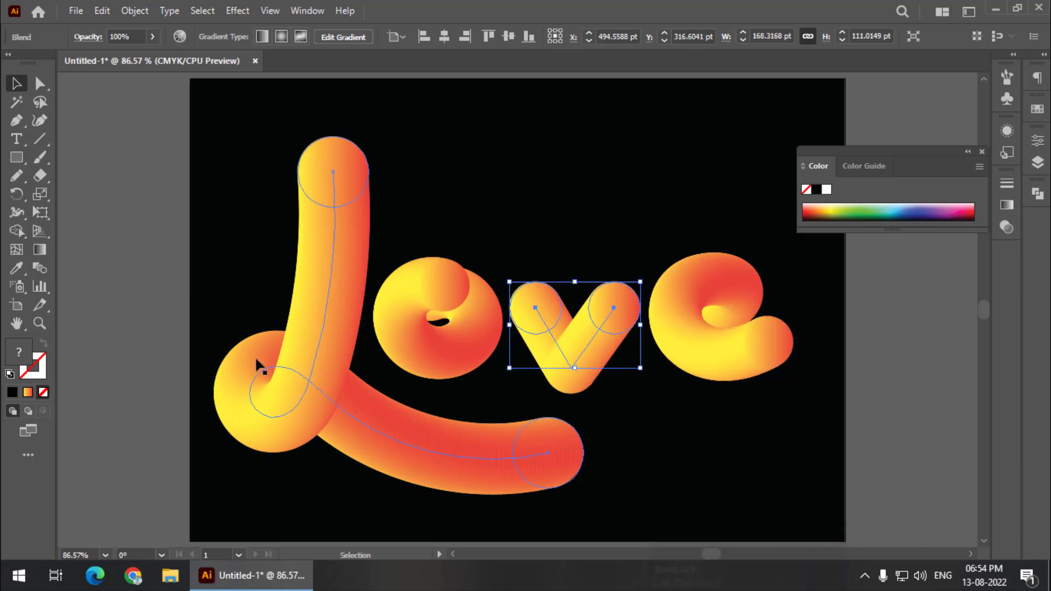
pyautogui.click(92, 274)
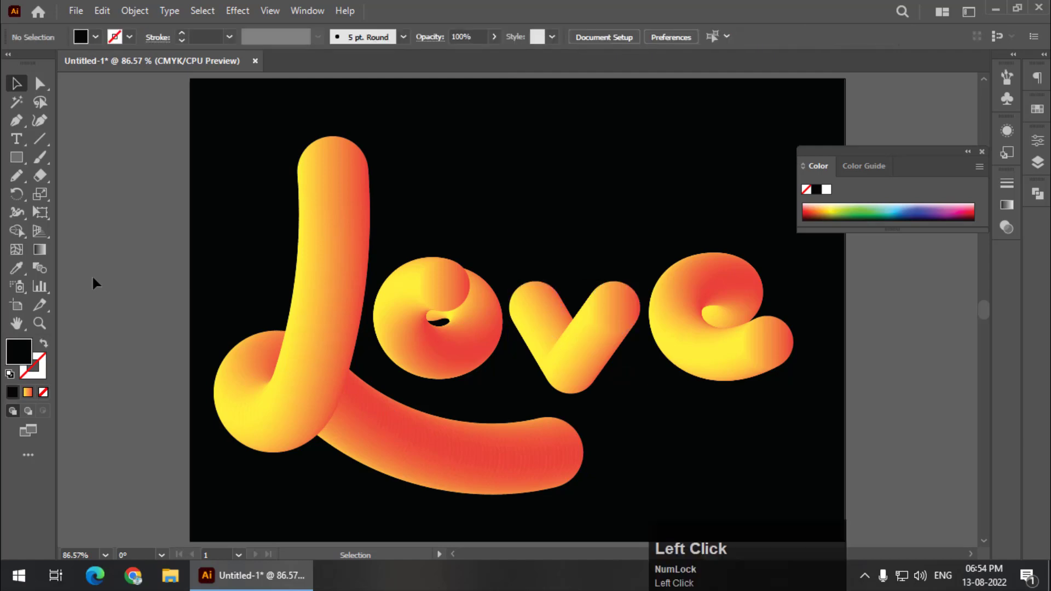